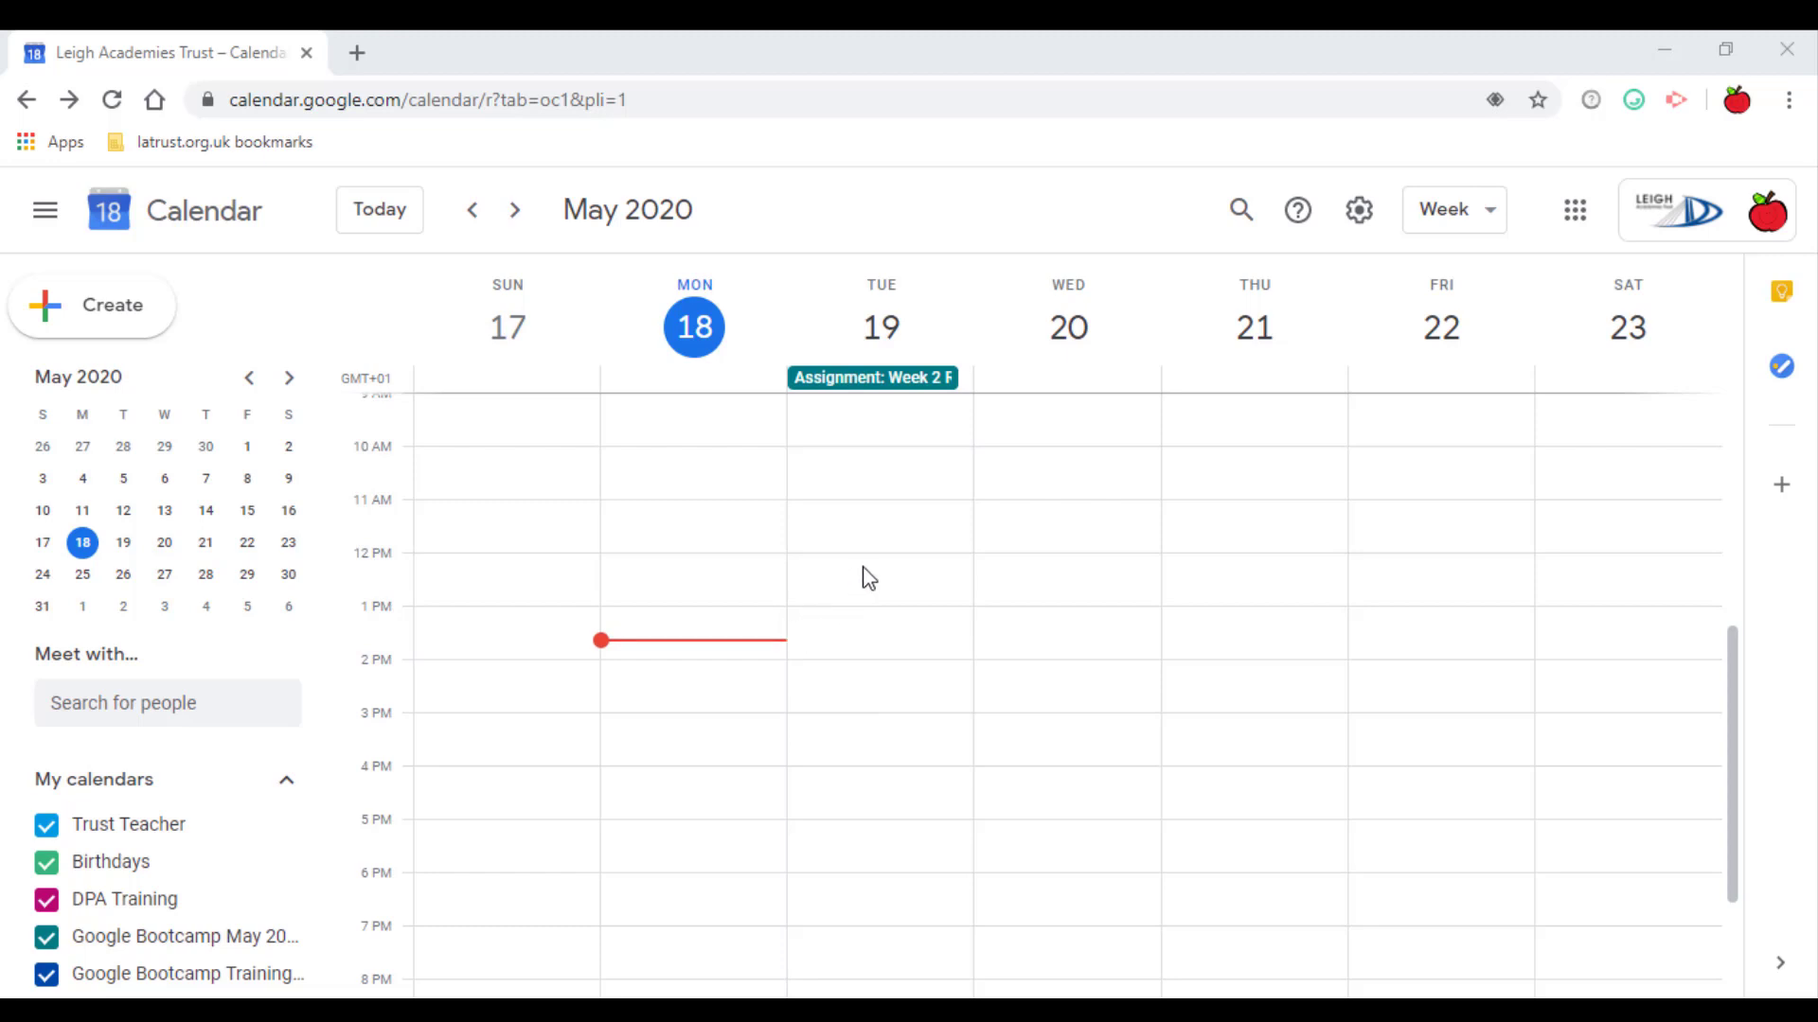
- Start a new event on Tuesday 19 May 2020 at noon in the quick-create popup
click(892, 571)
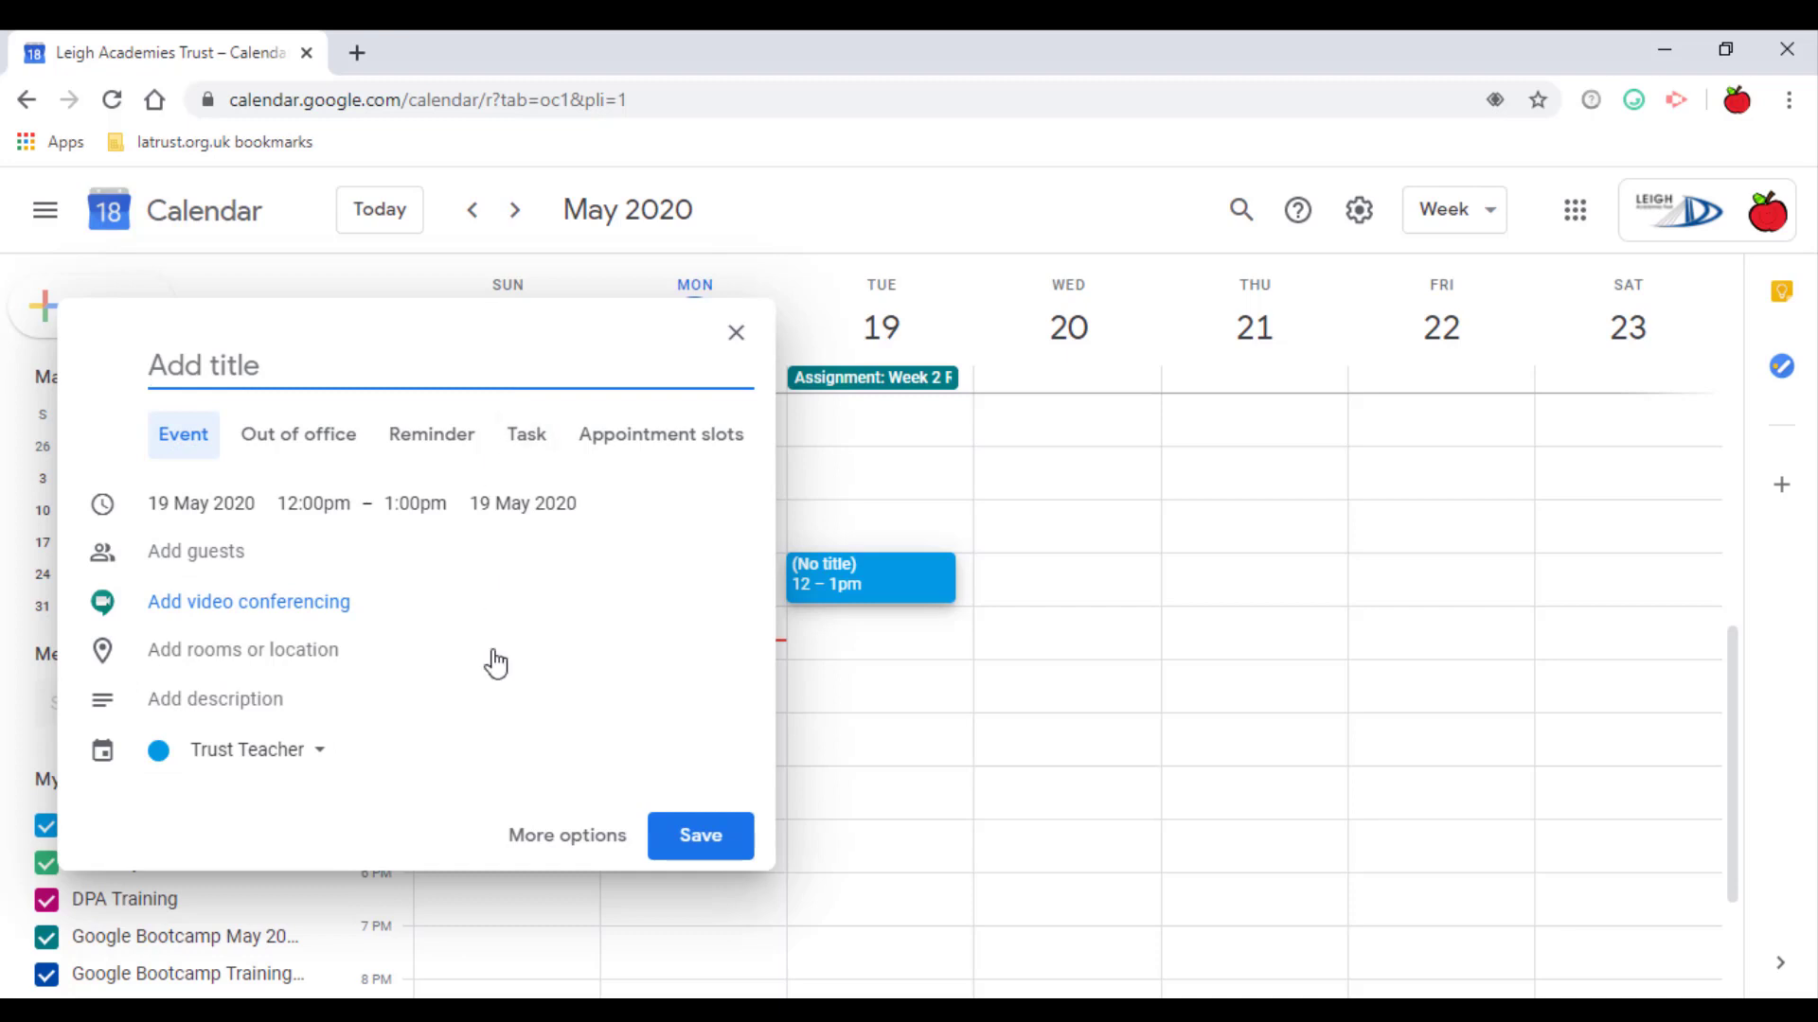
- In the full event editor, set the event to run from 12:30pm to 2:30pm
click(534, 838)
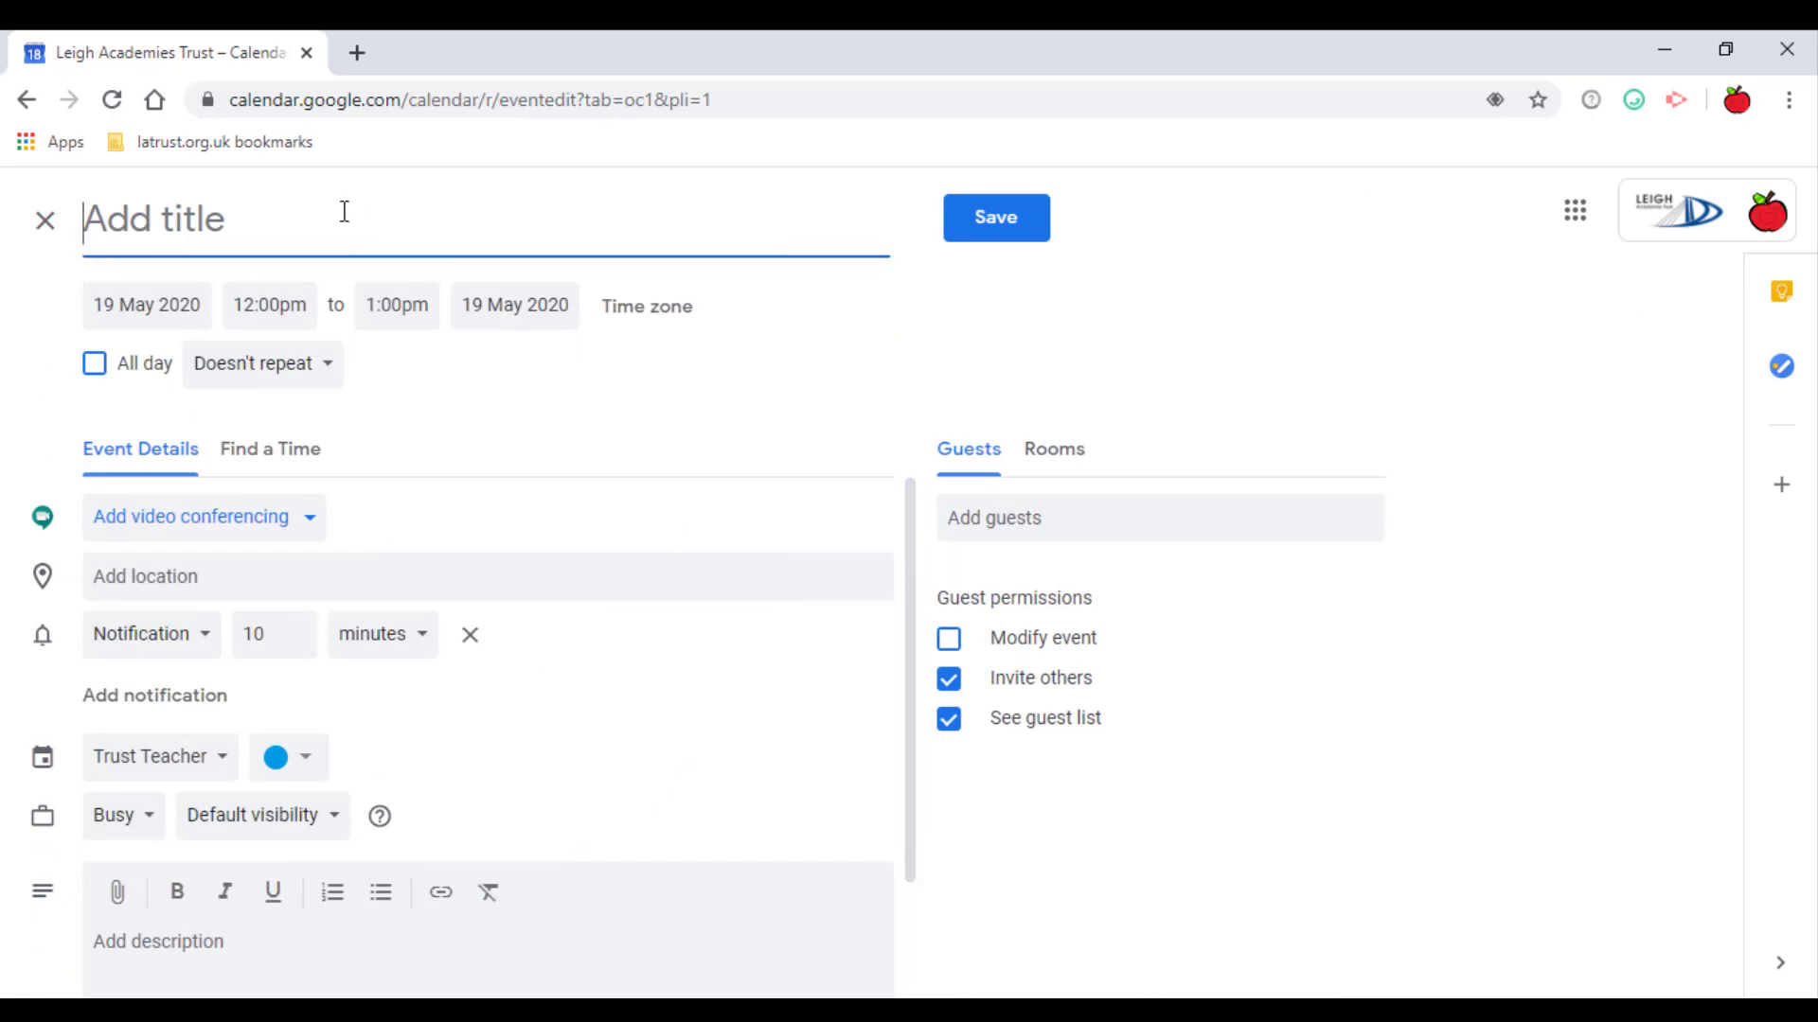
text(Test )
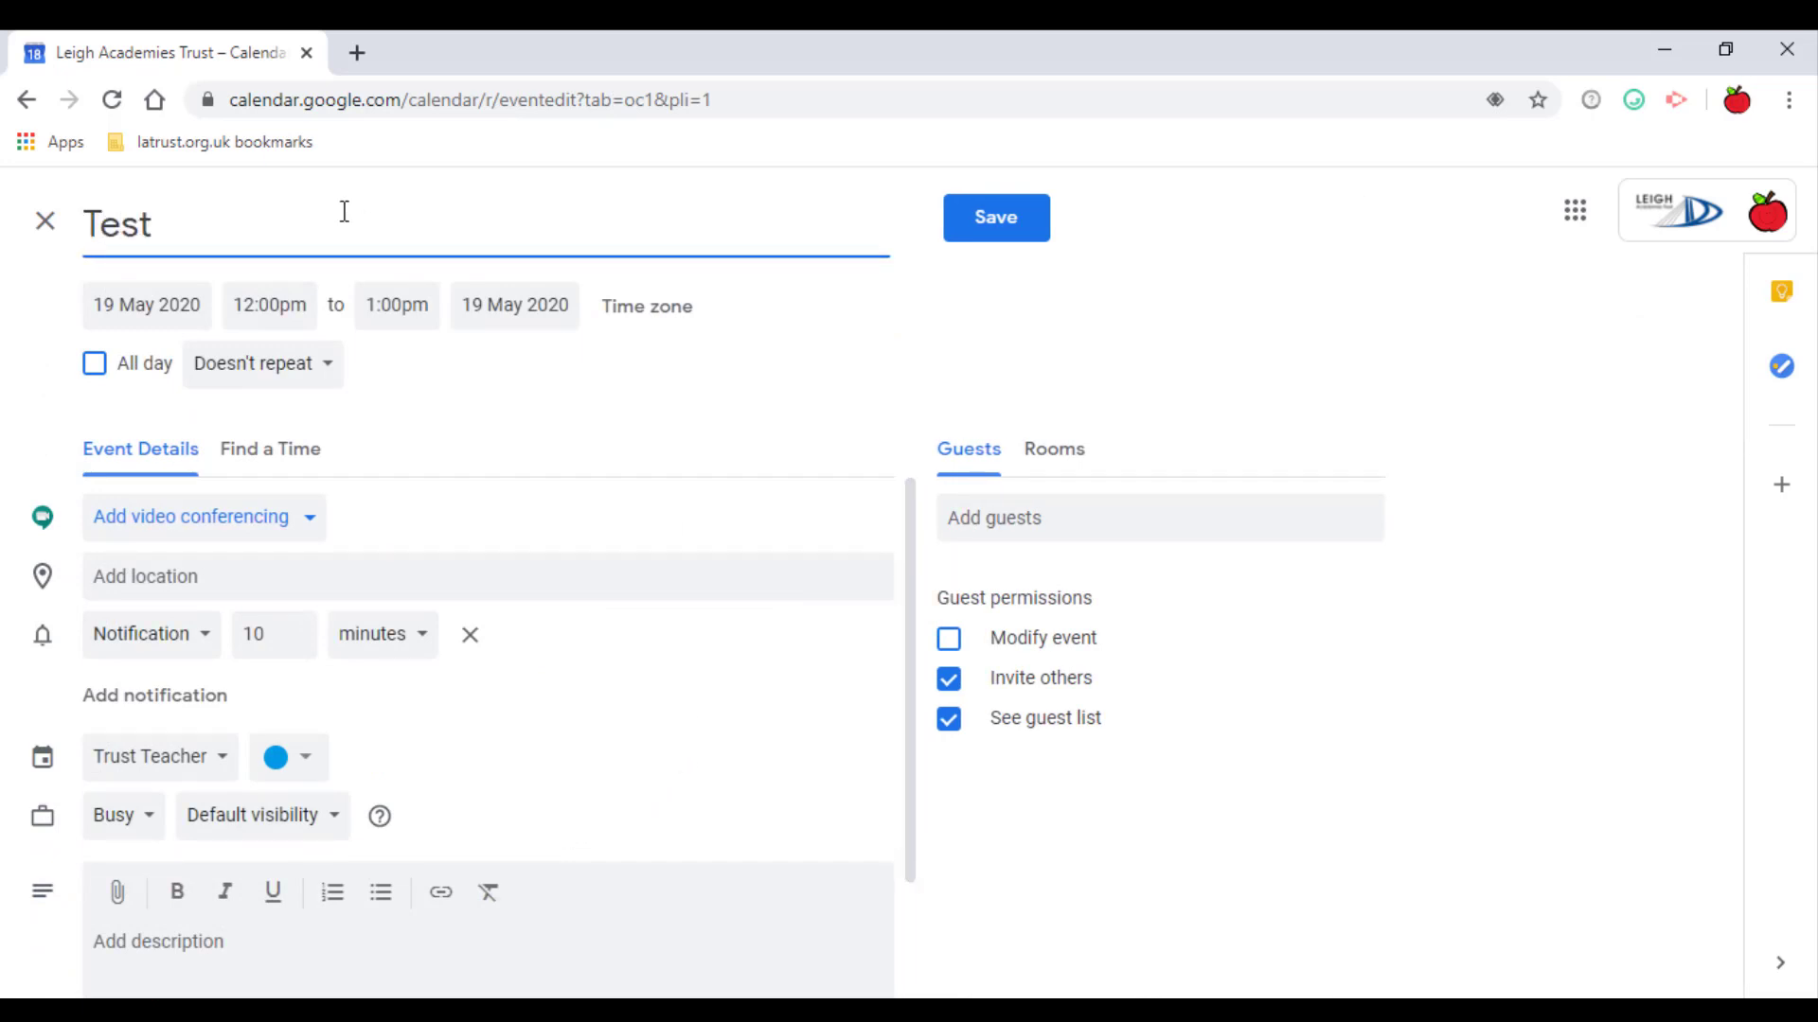
text(event)
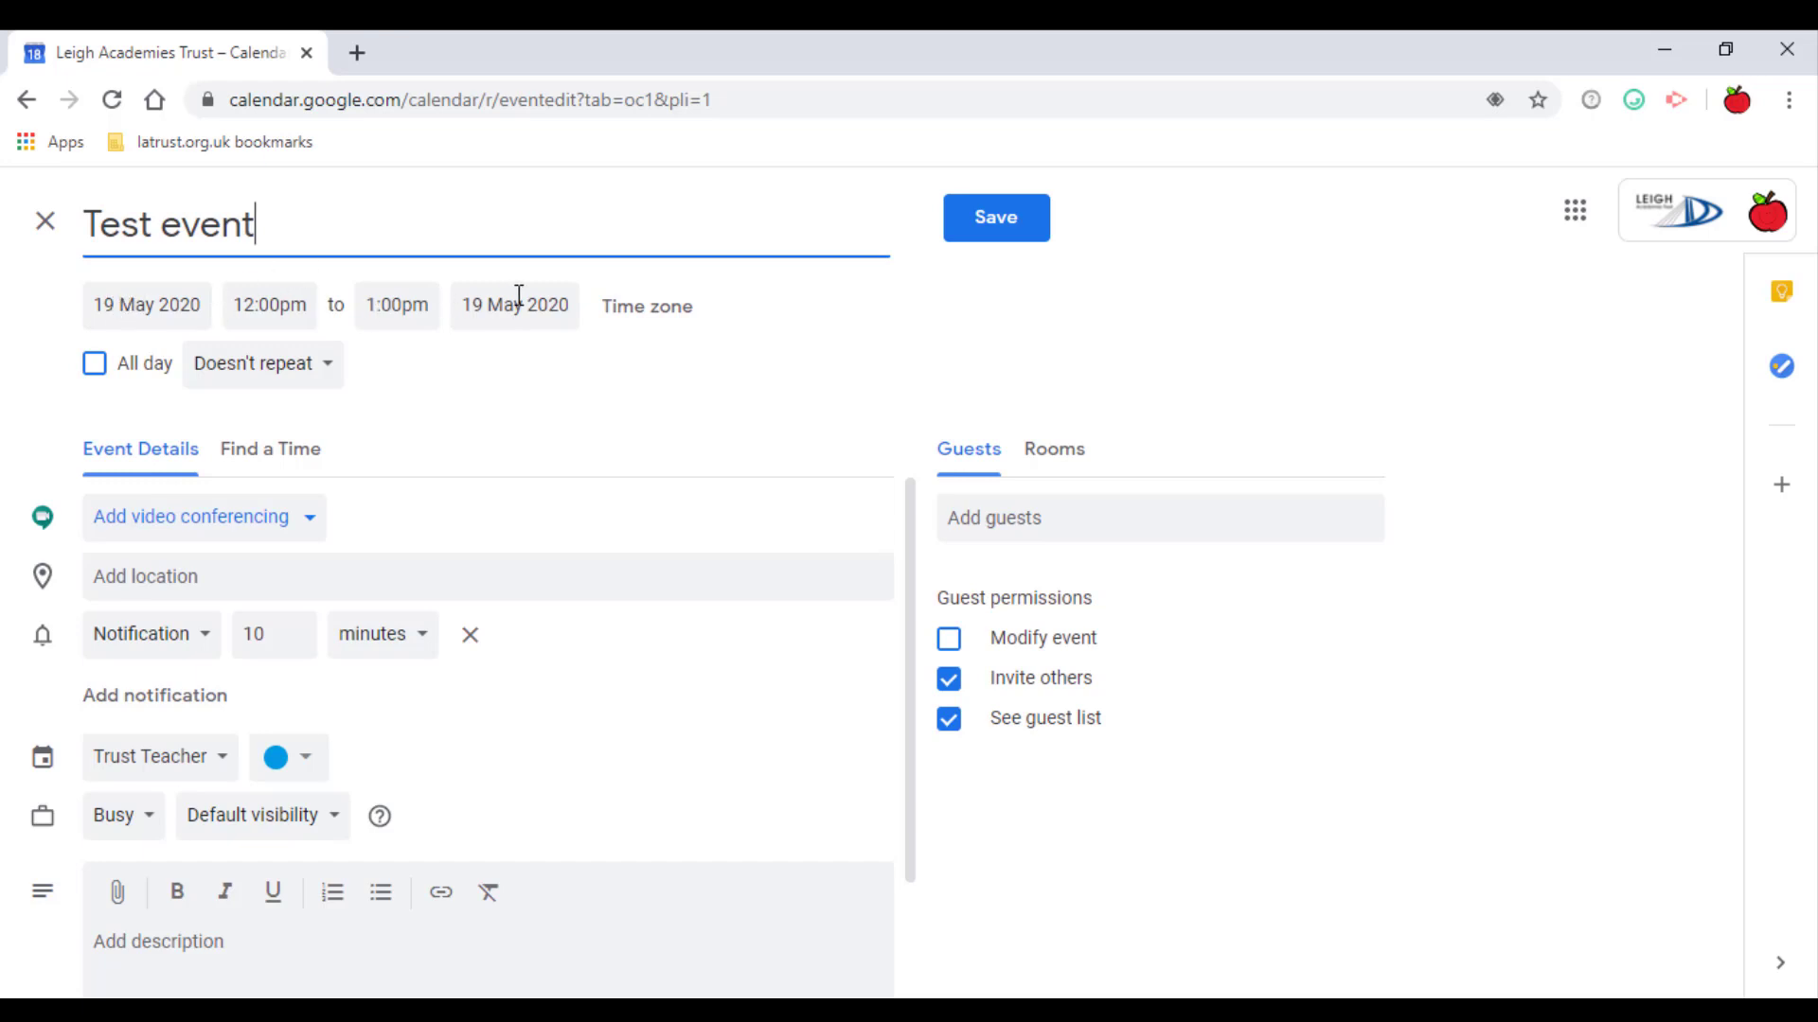
click(271, 304)
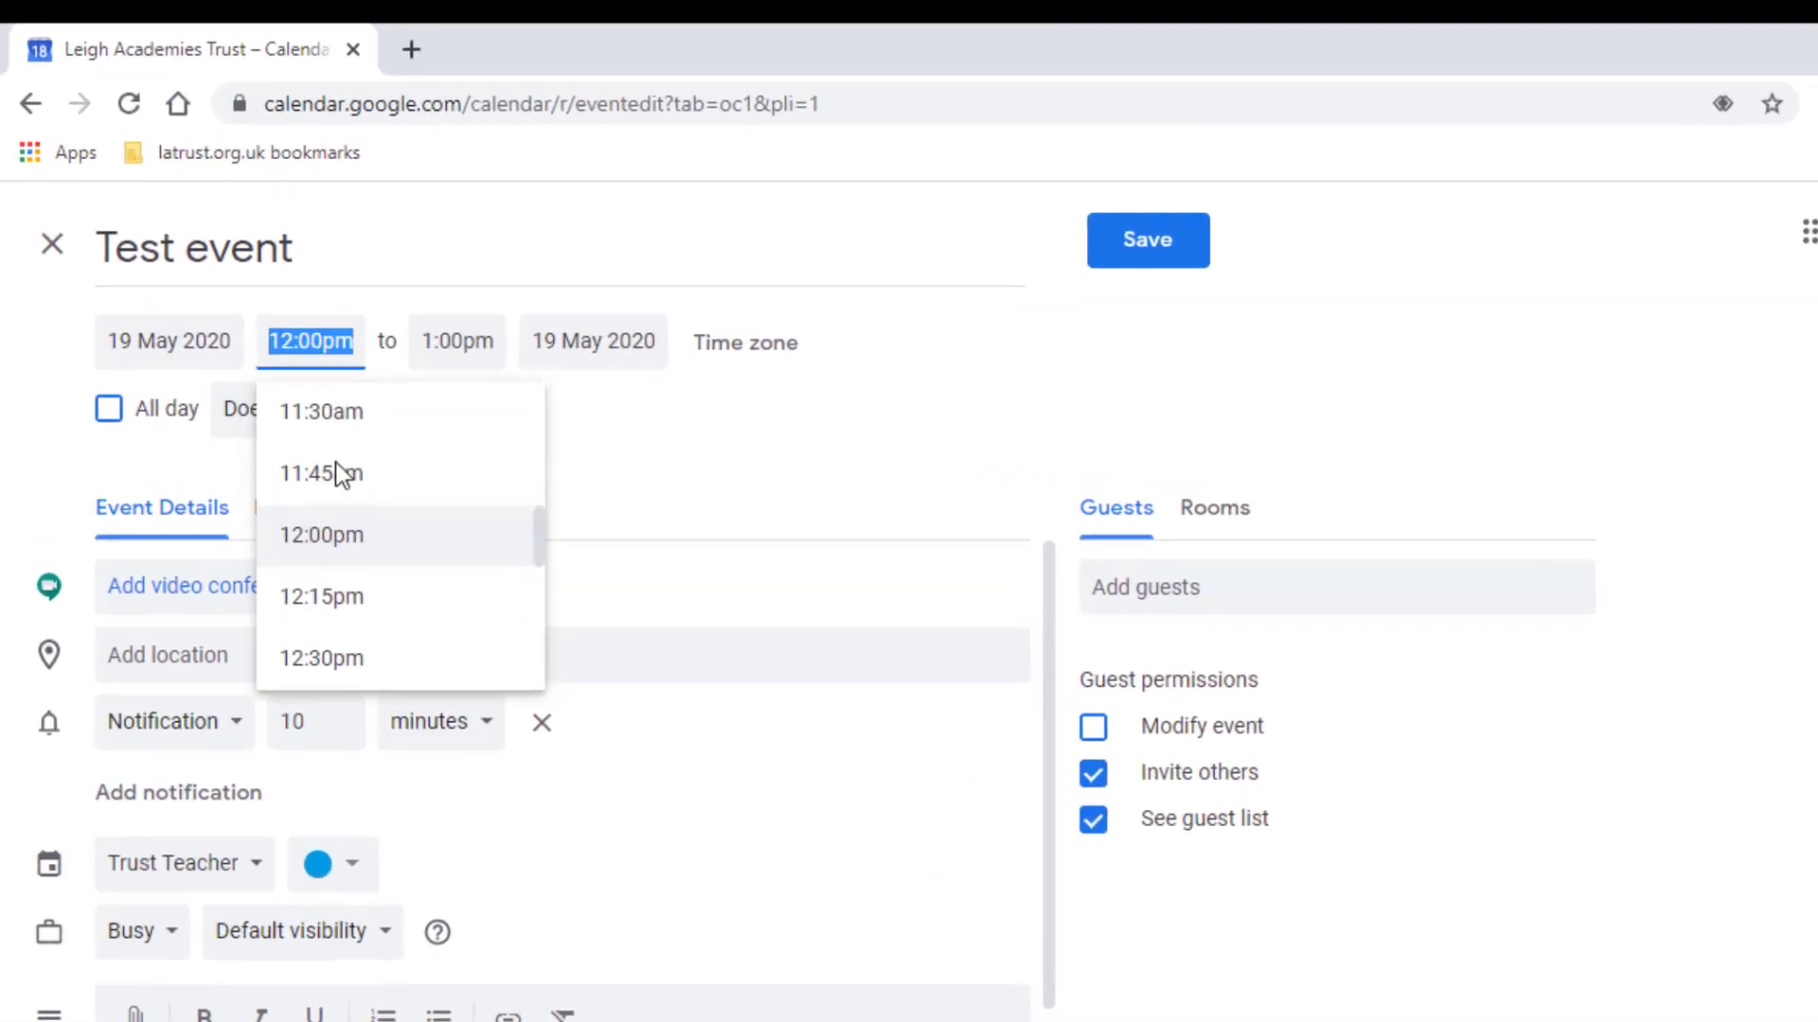
click(330, 658)
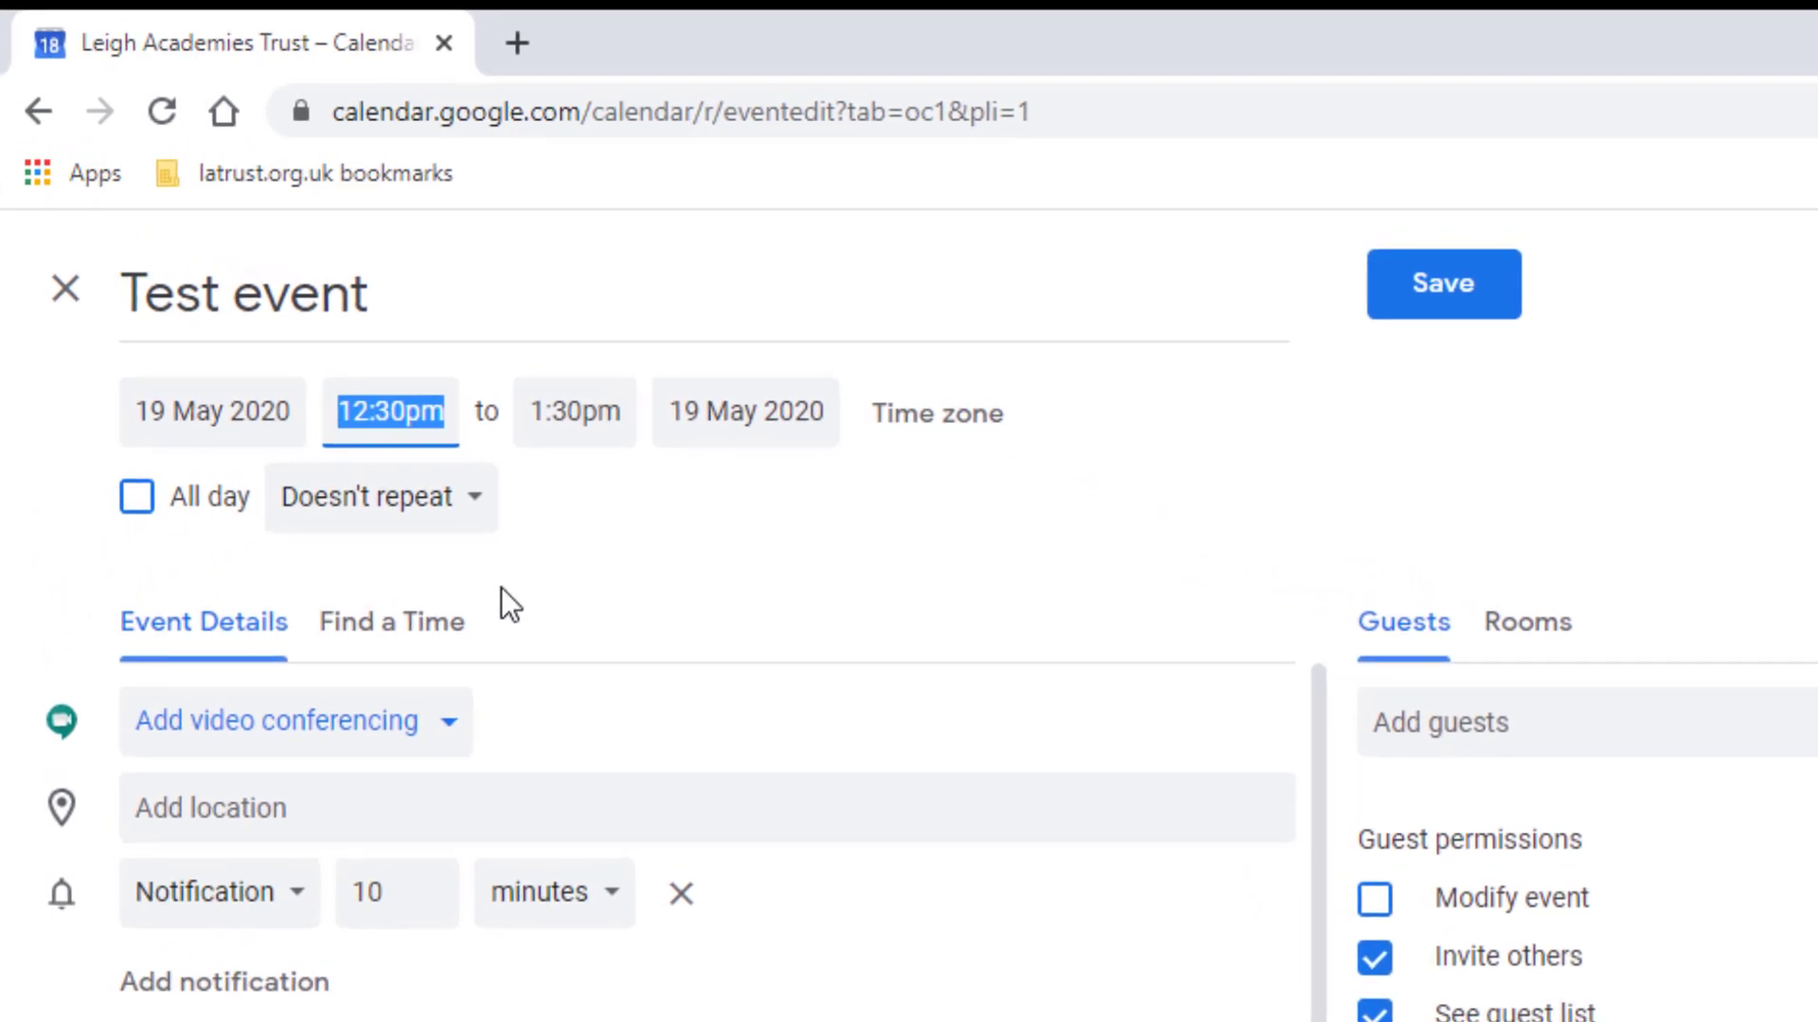
click(552, 410)
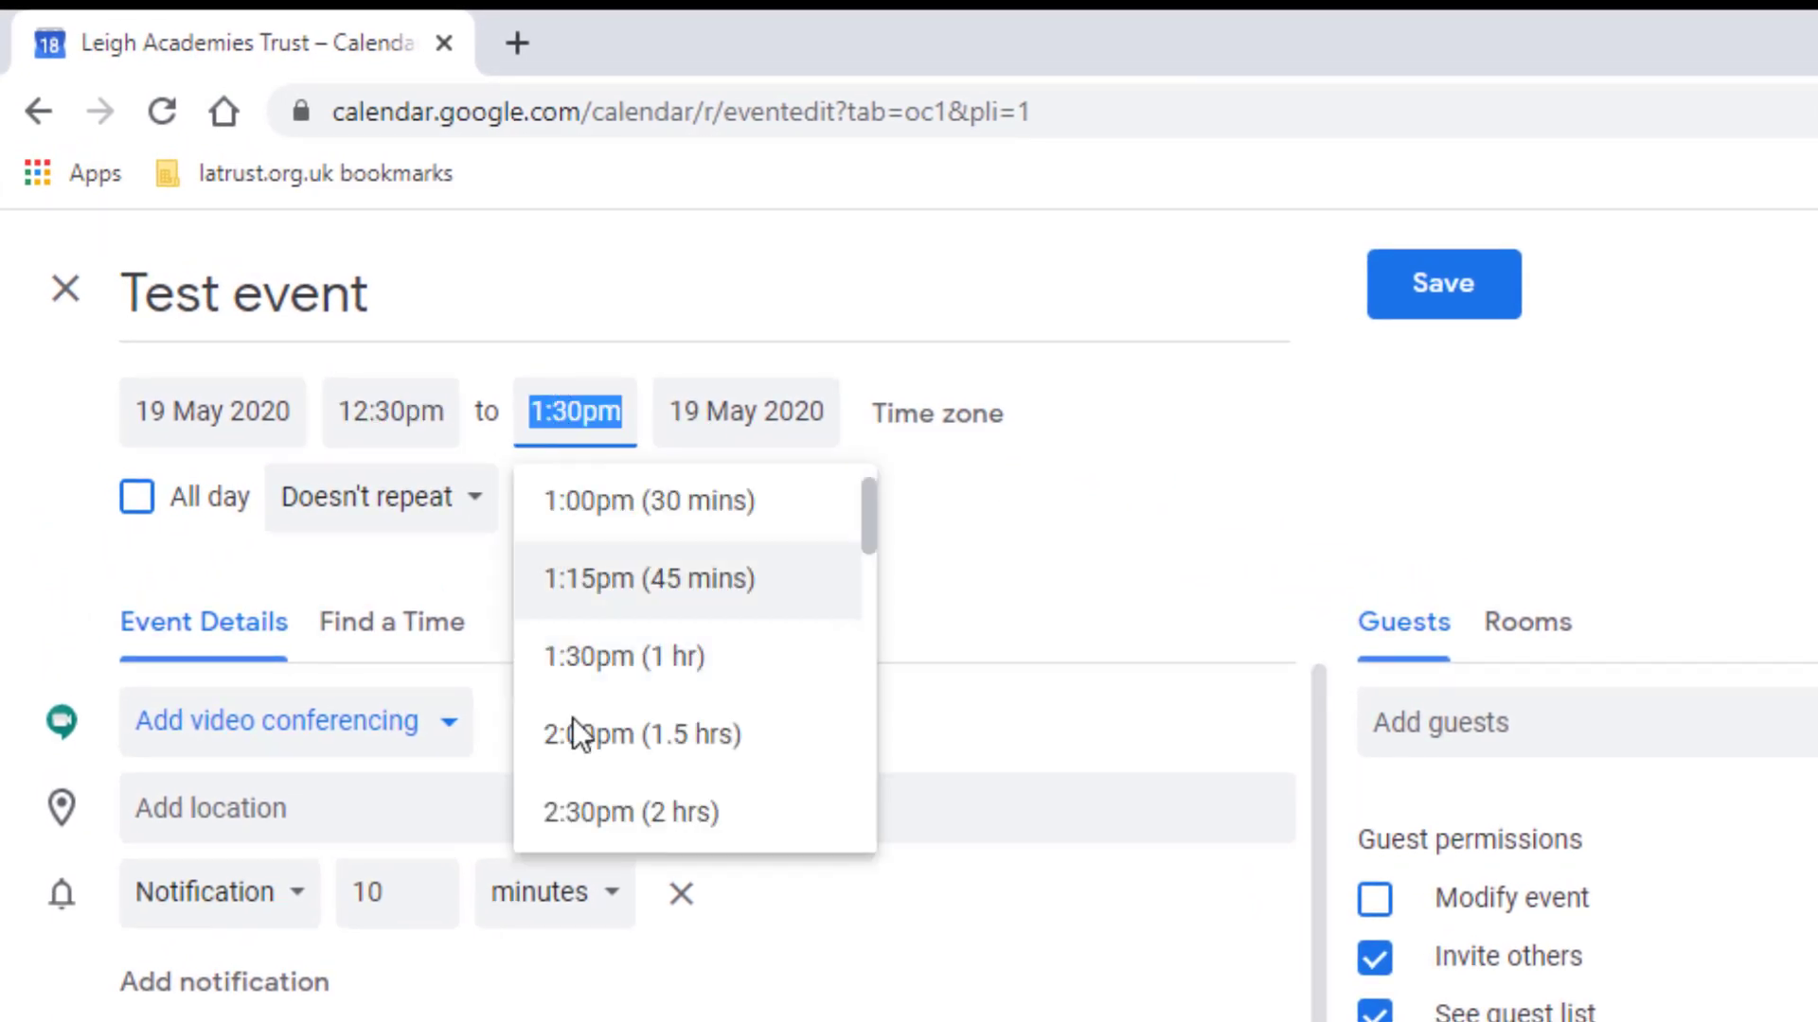
click(584, 804)
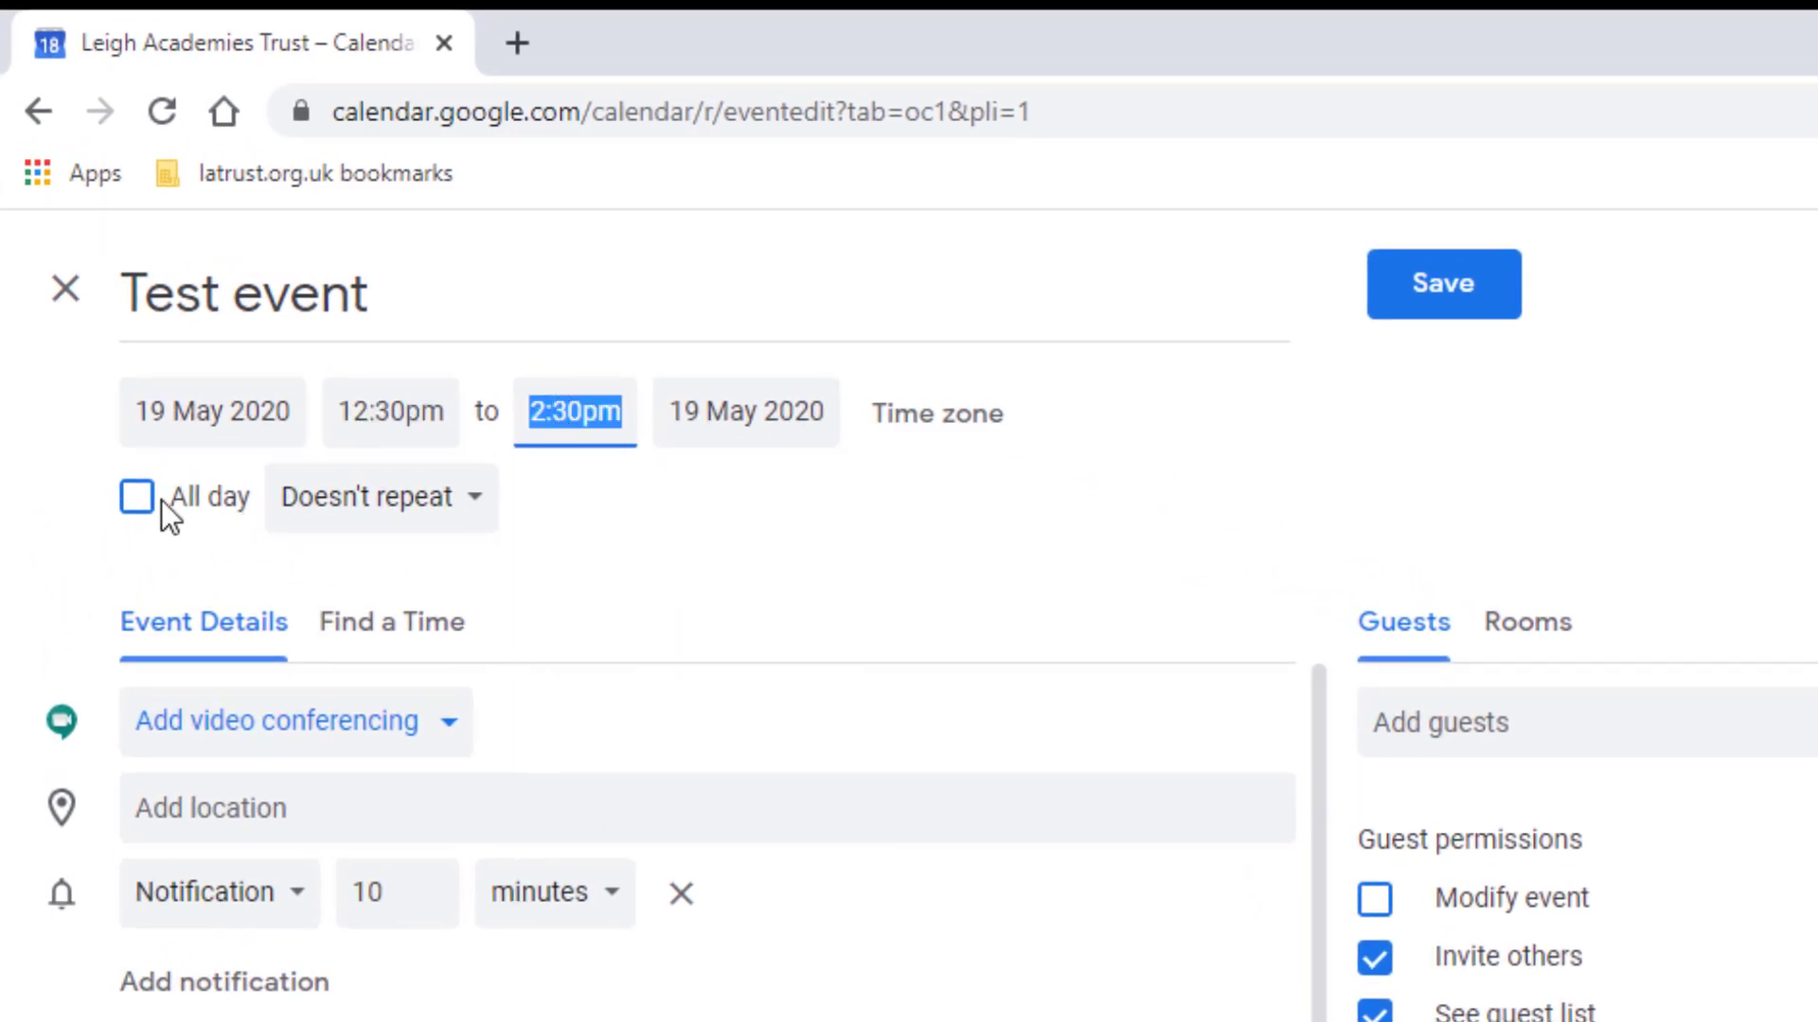
- Make the event repeat weekly on Tuesday
click(352, 512)
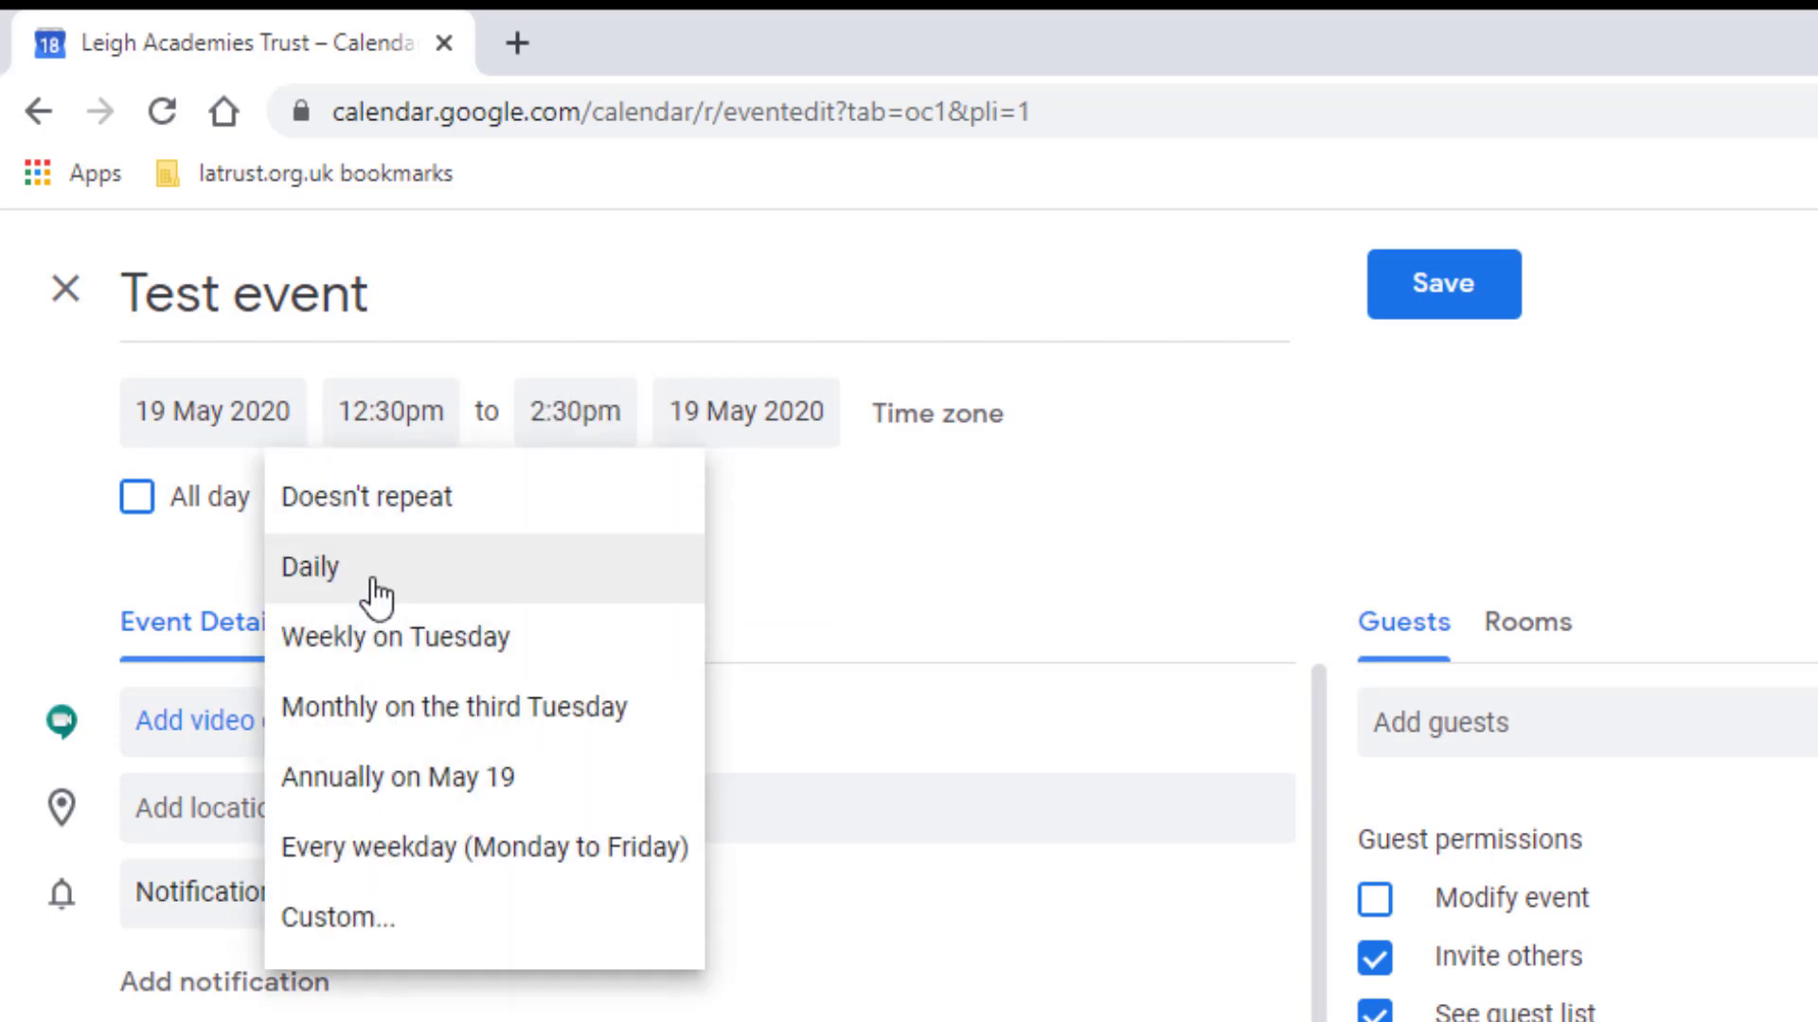
click(381, 654)
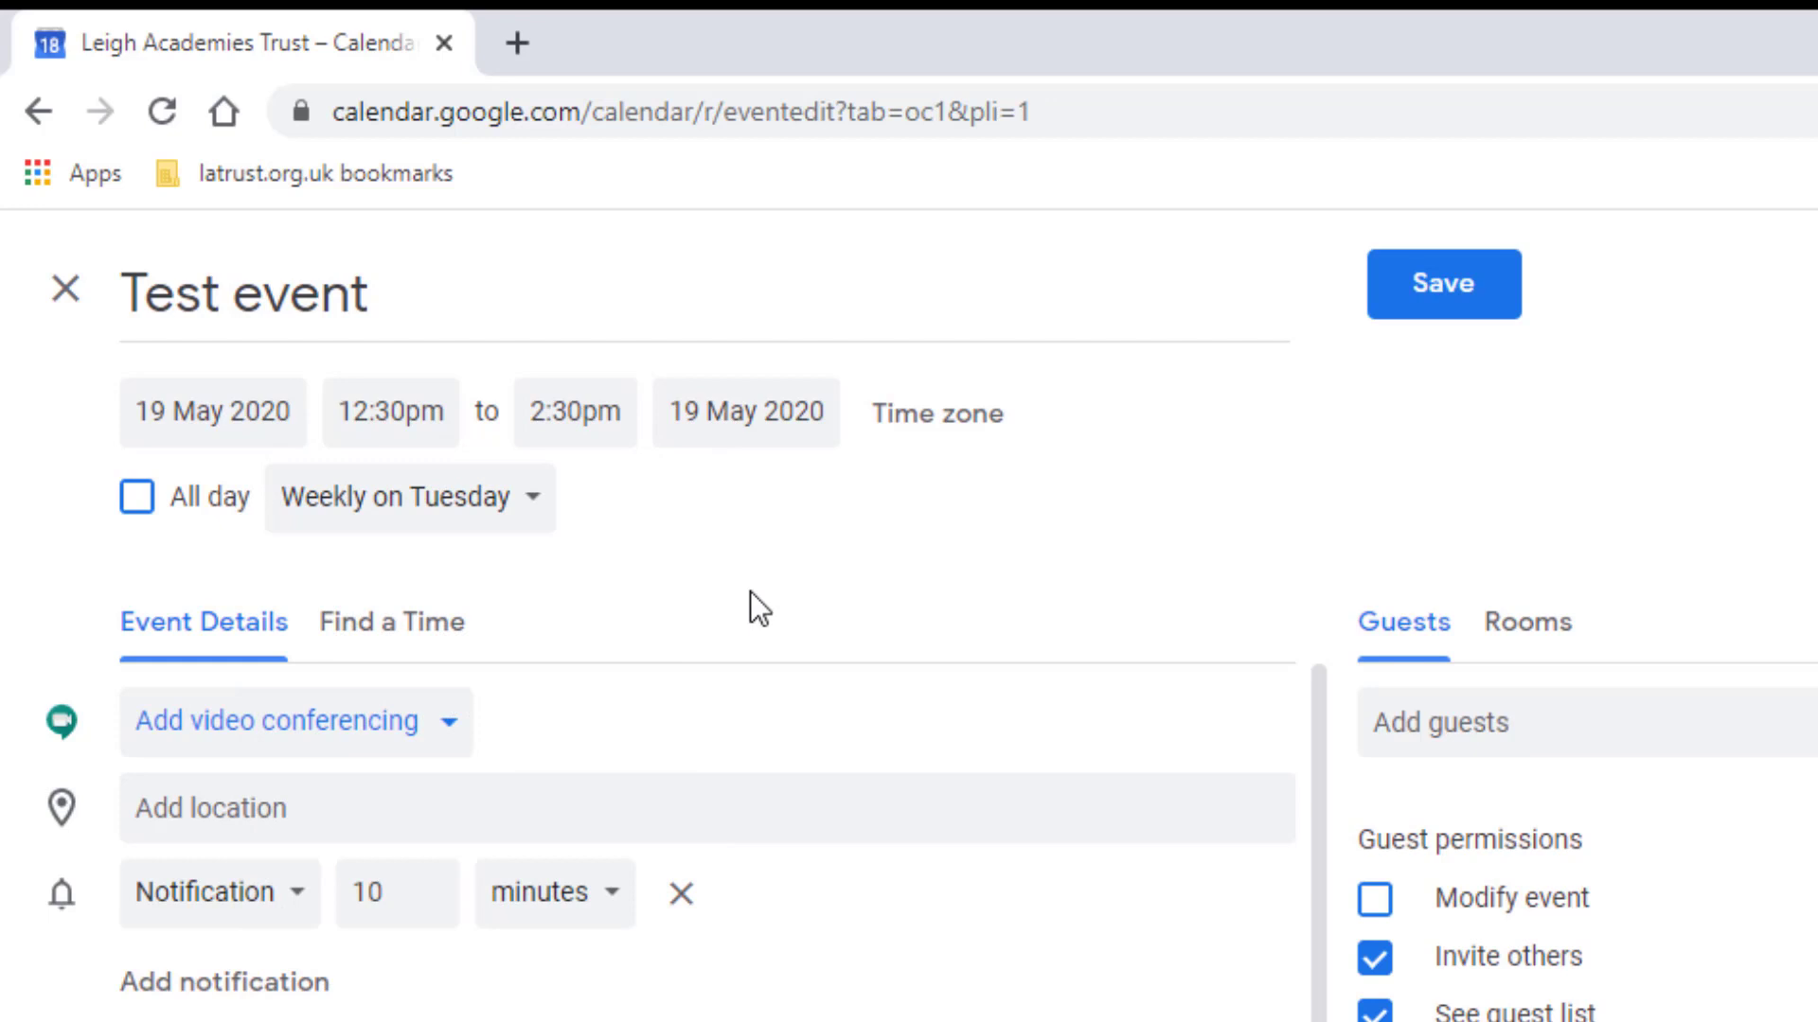
click(516, 521)
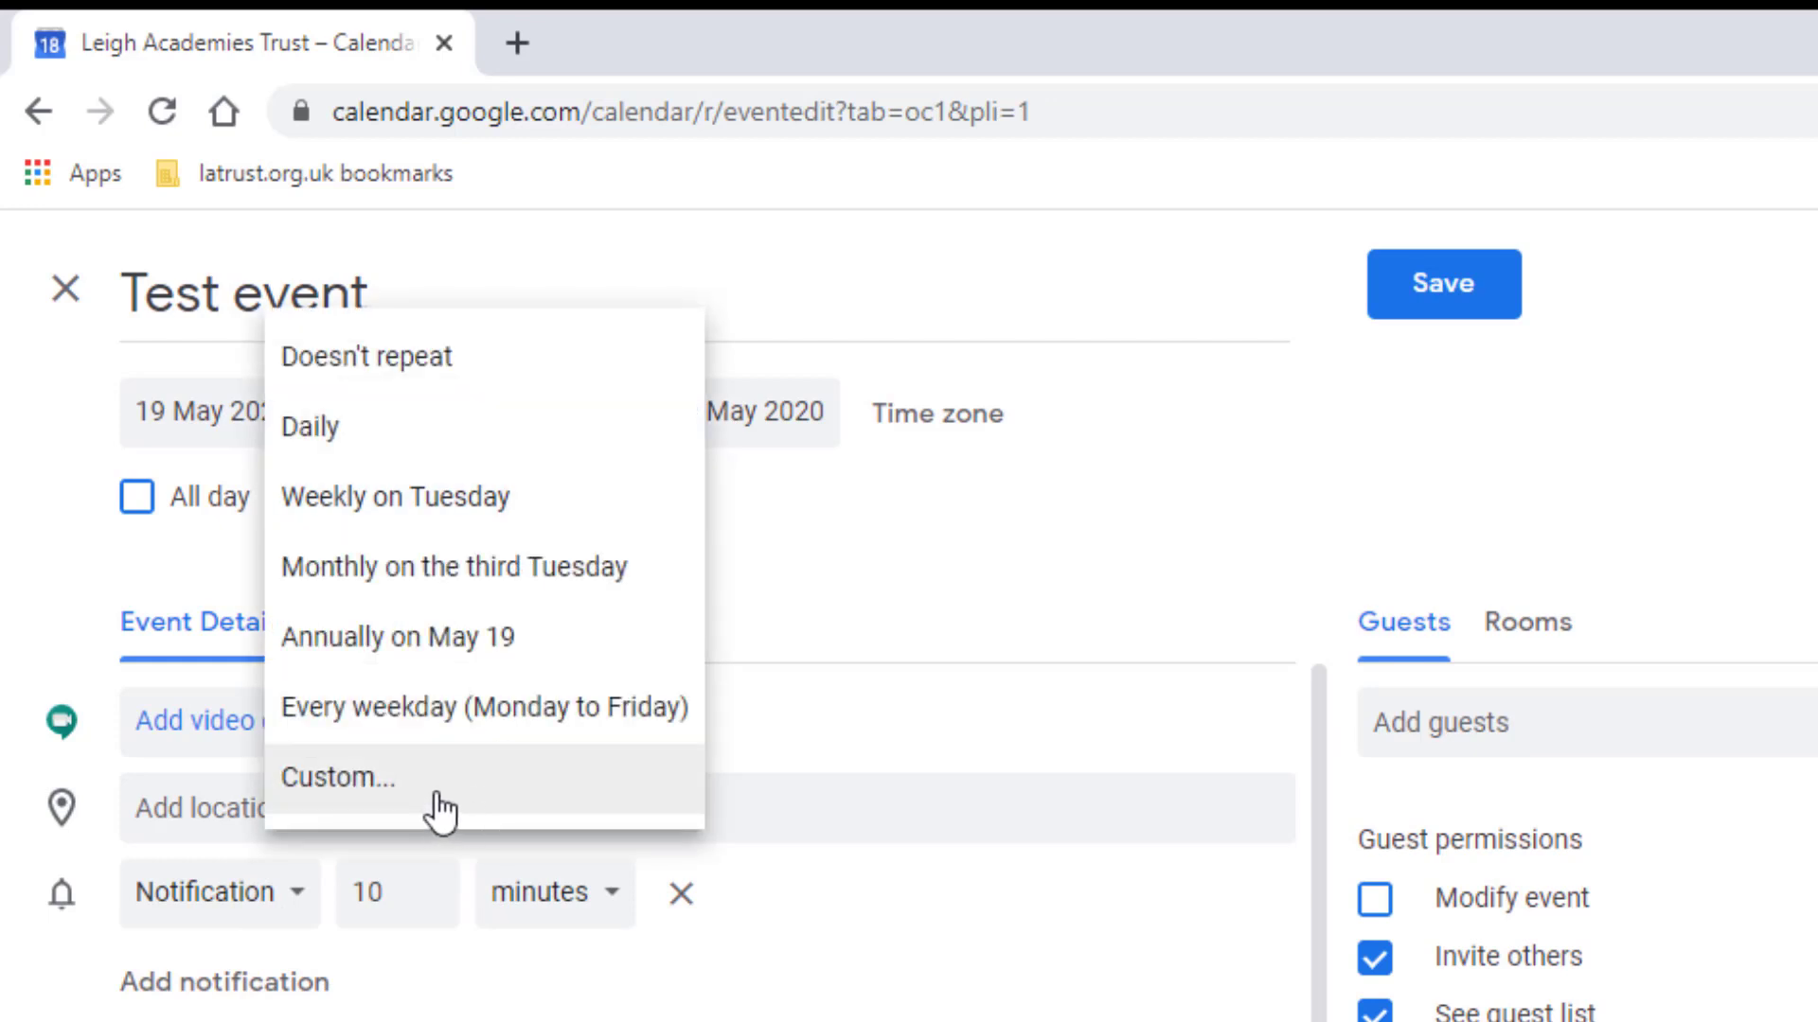
click(748, 633)
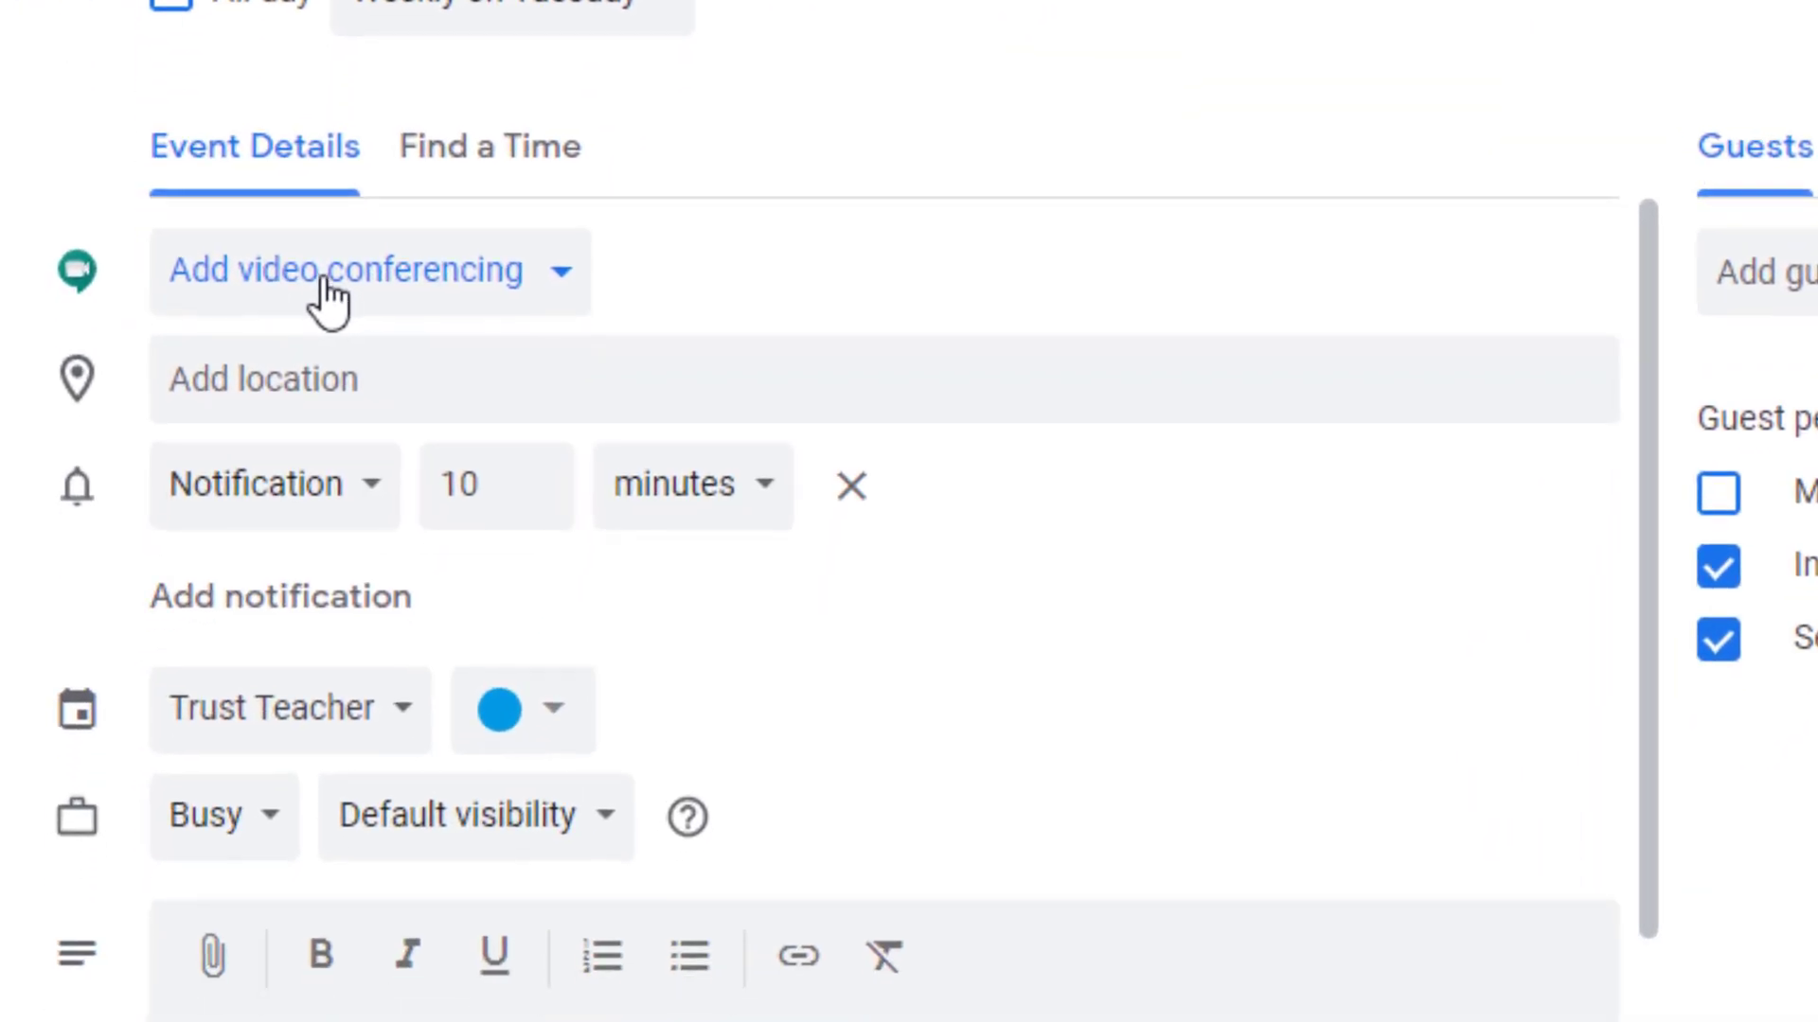
- Check the video conferencing options, then set the location to The Leigh Academy, Dartford
click(330, 298)
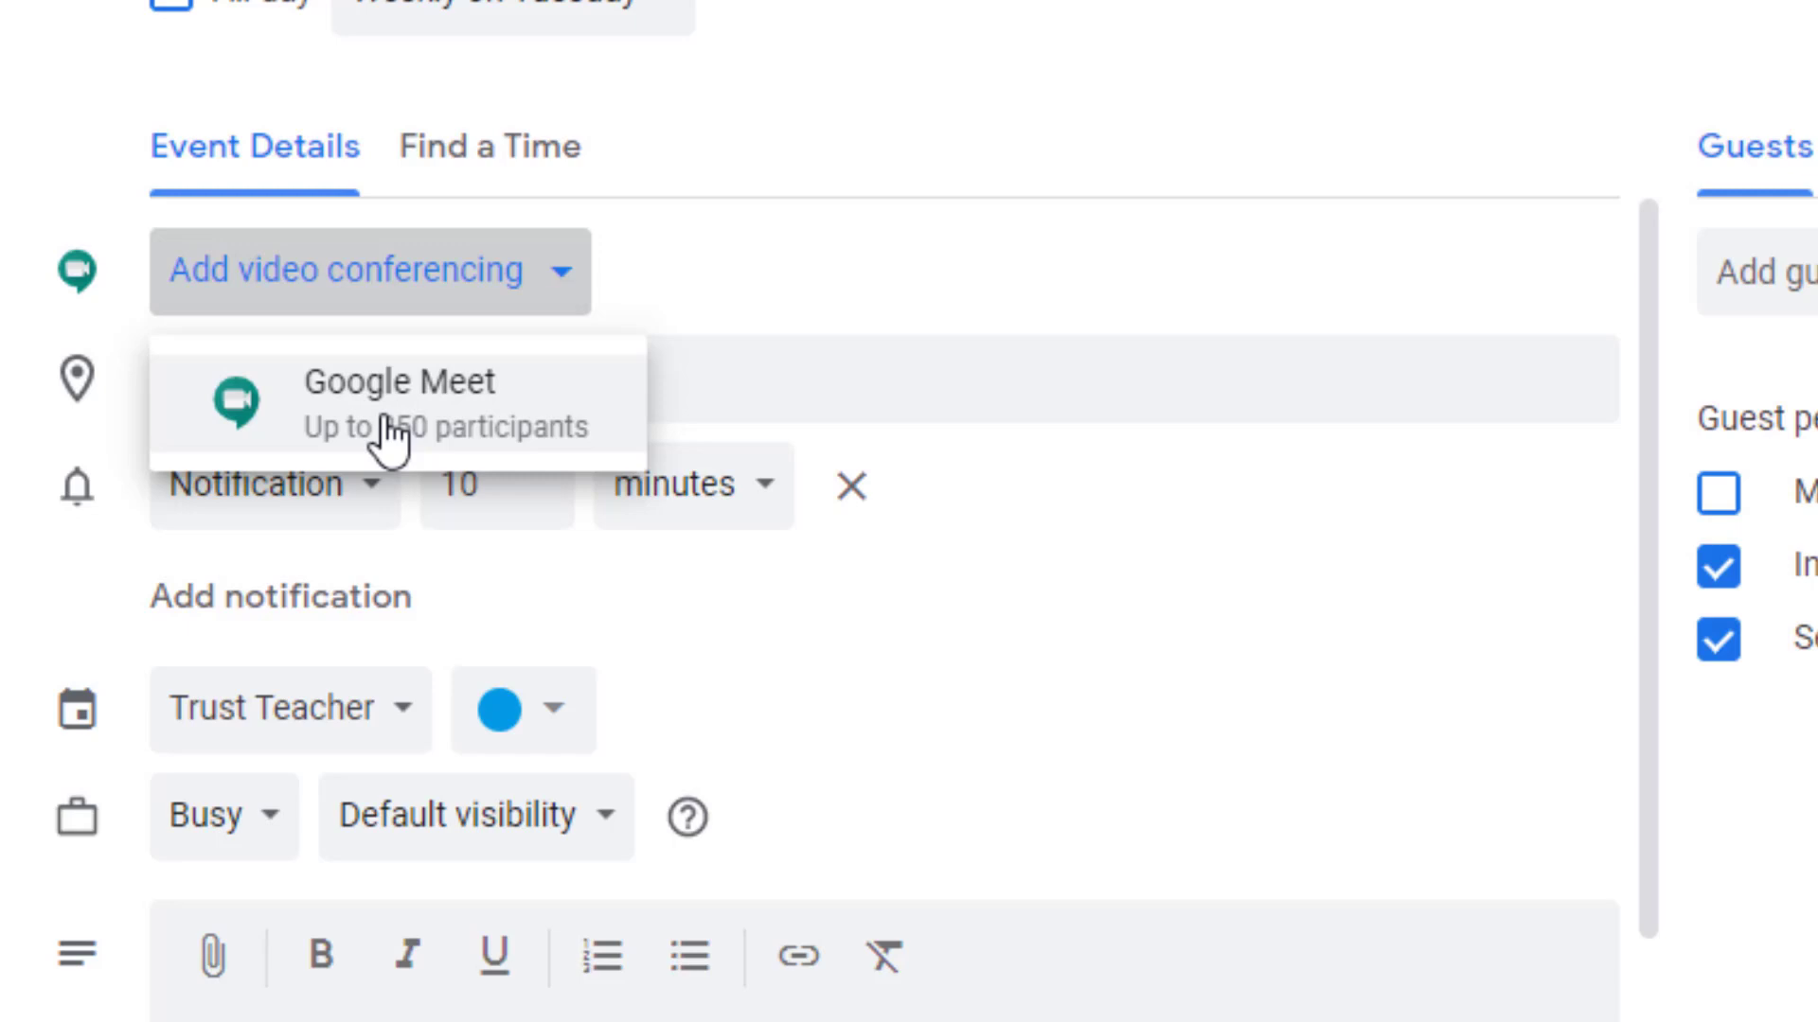
key(Escape)
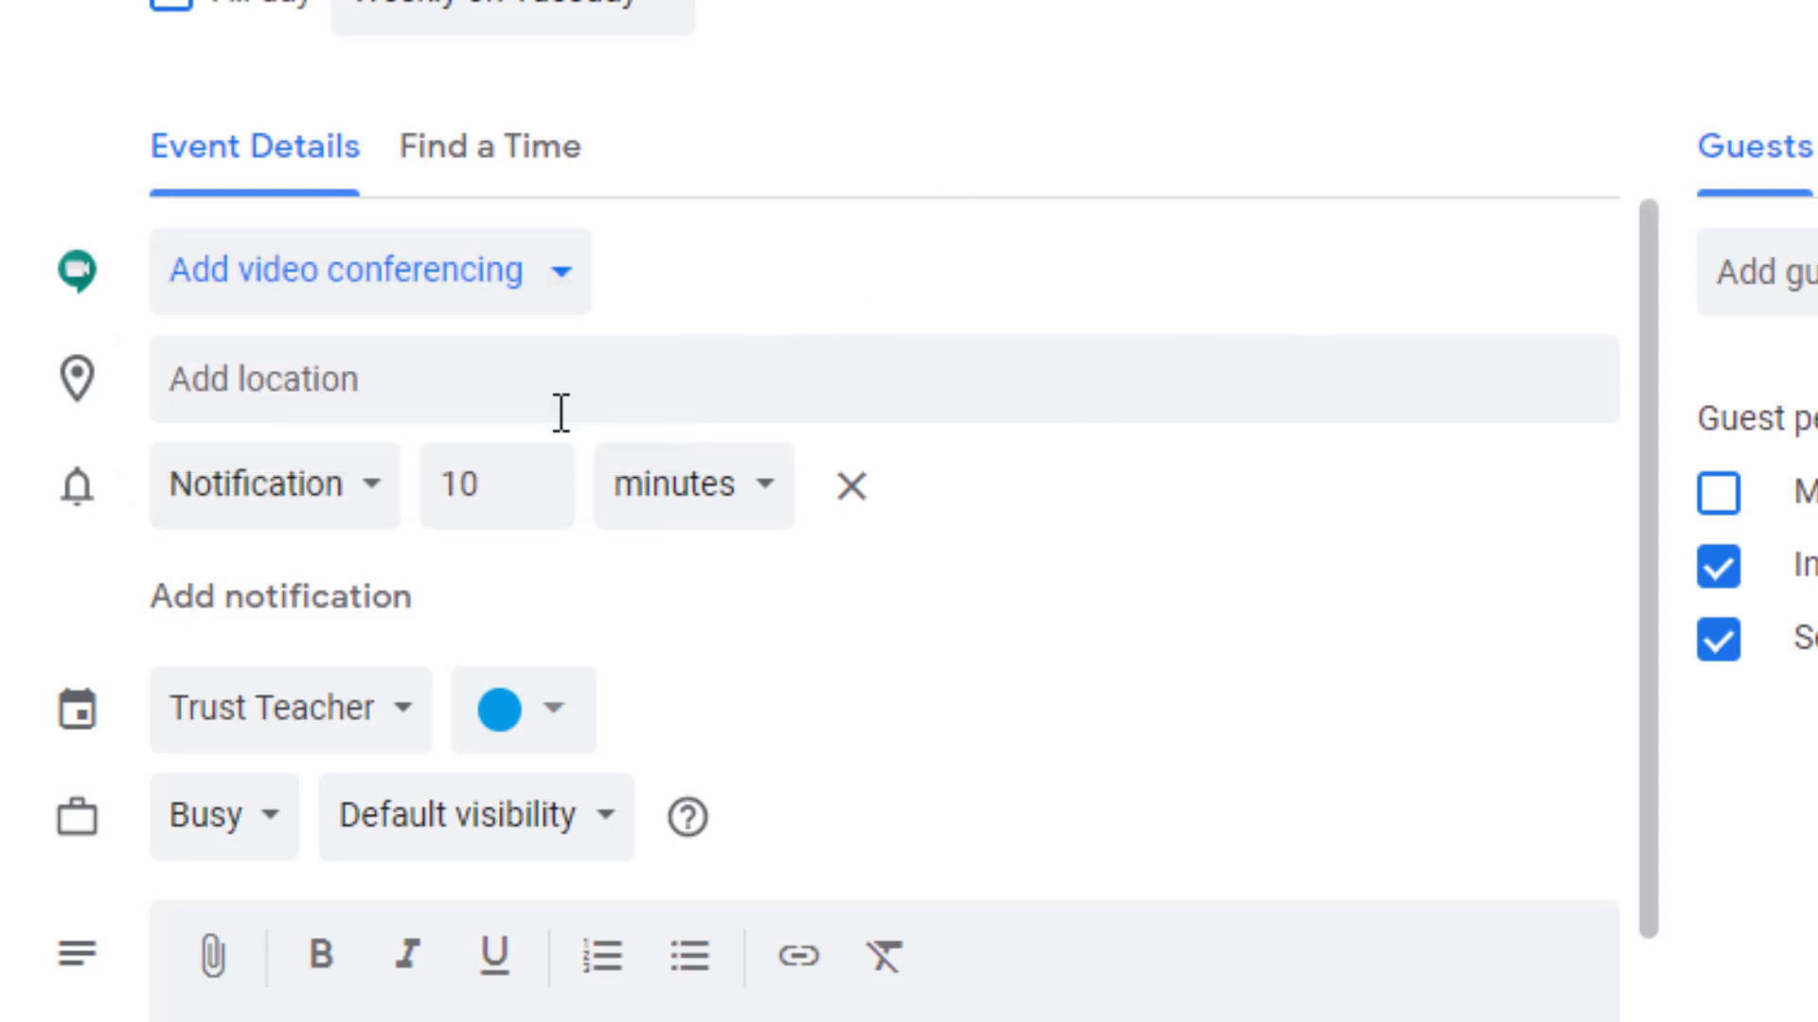
click(428, 396)
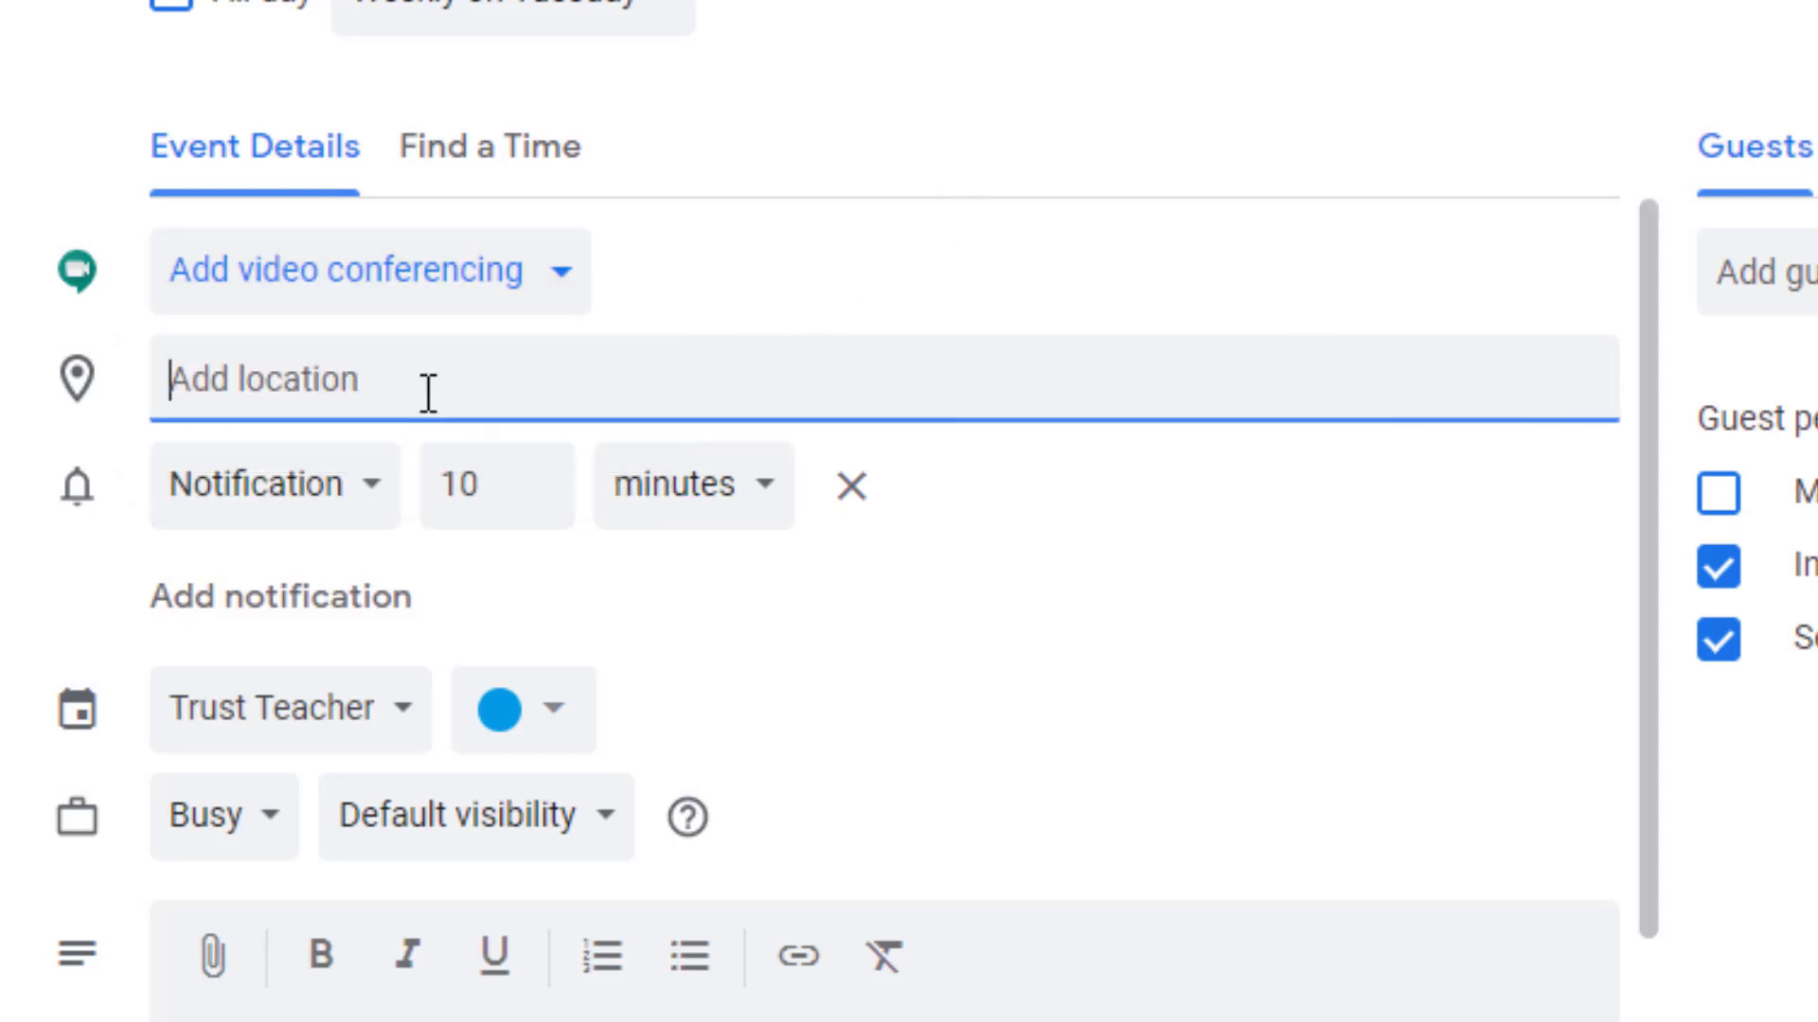
text(Leigh Ac)
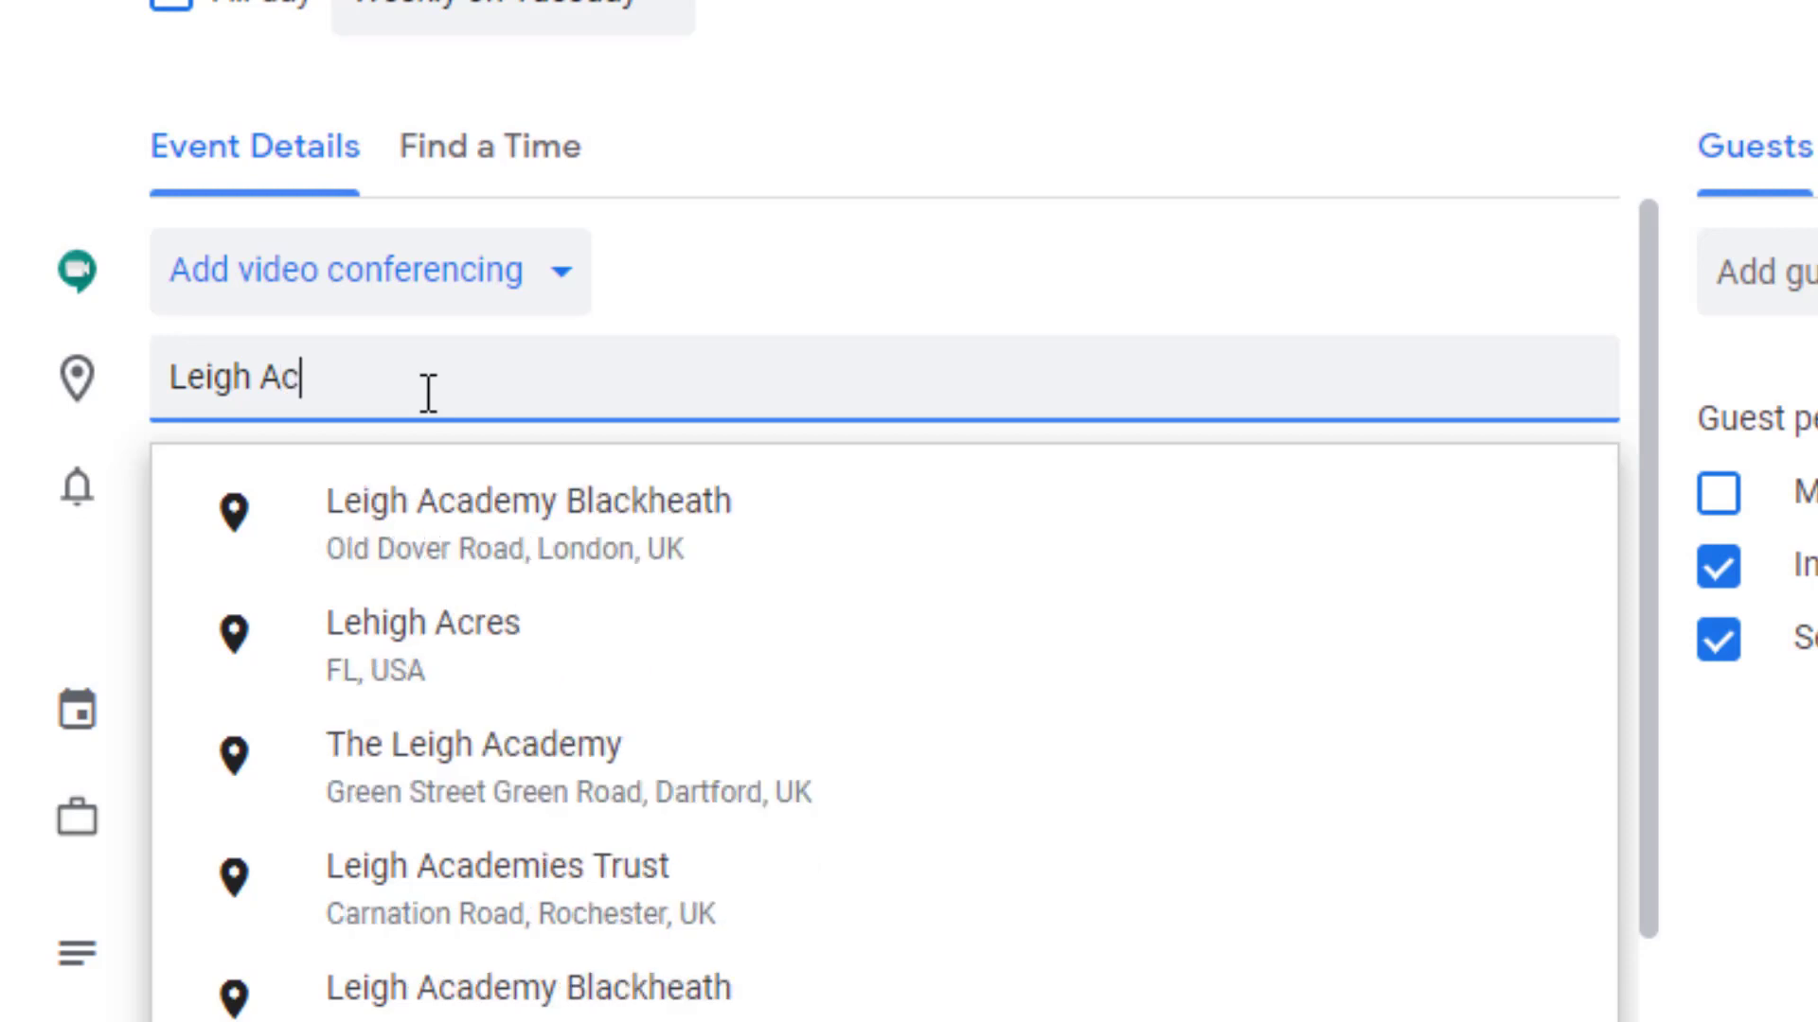
text(a)
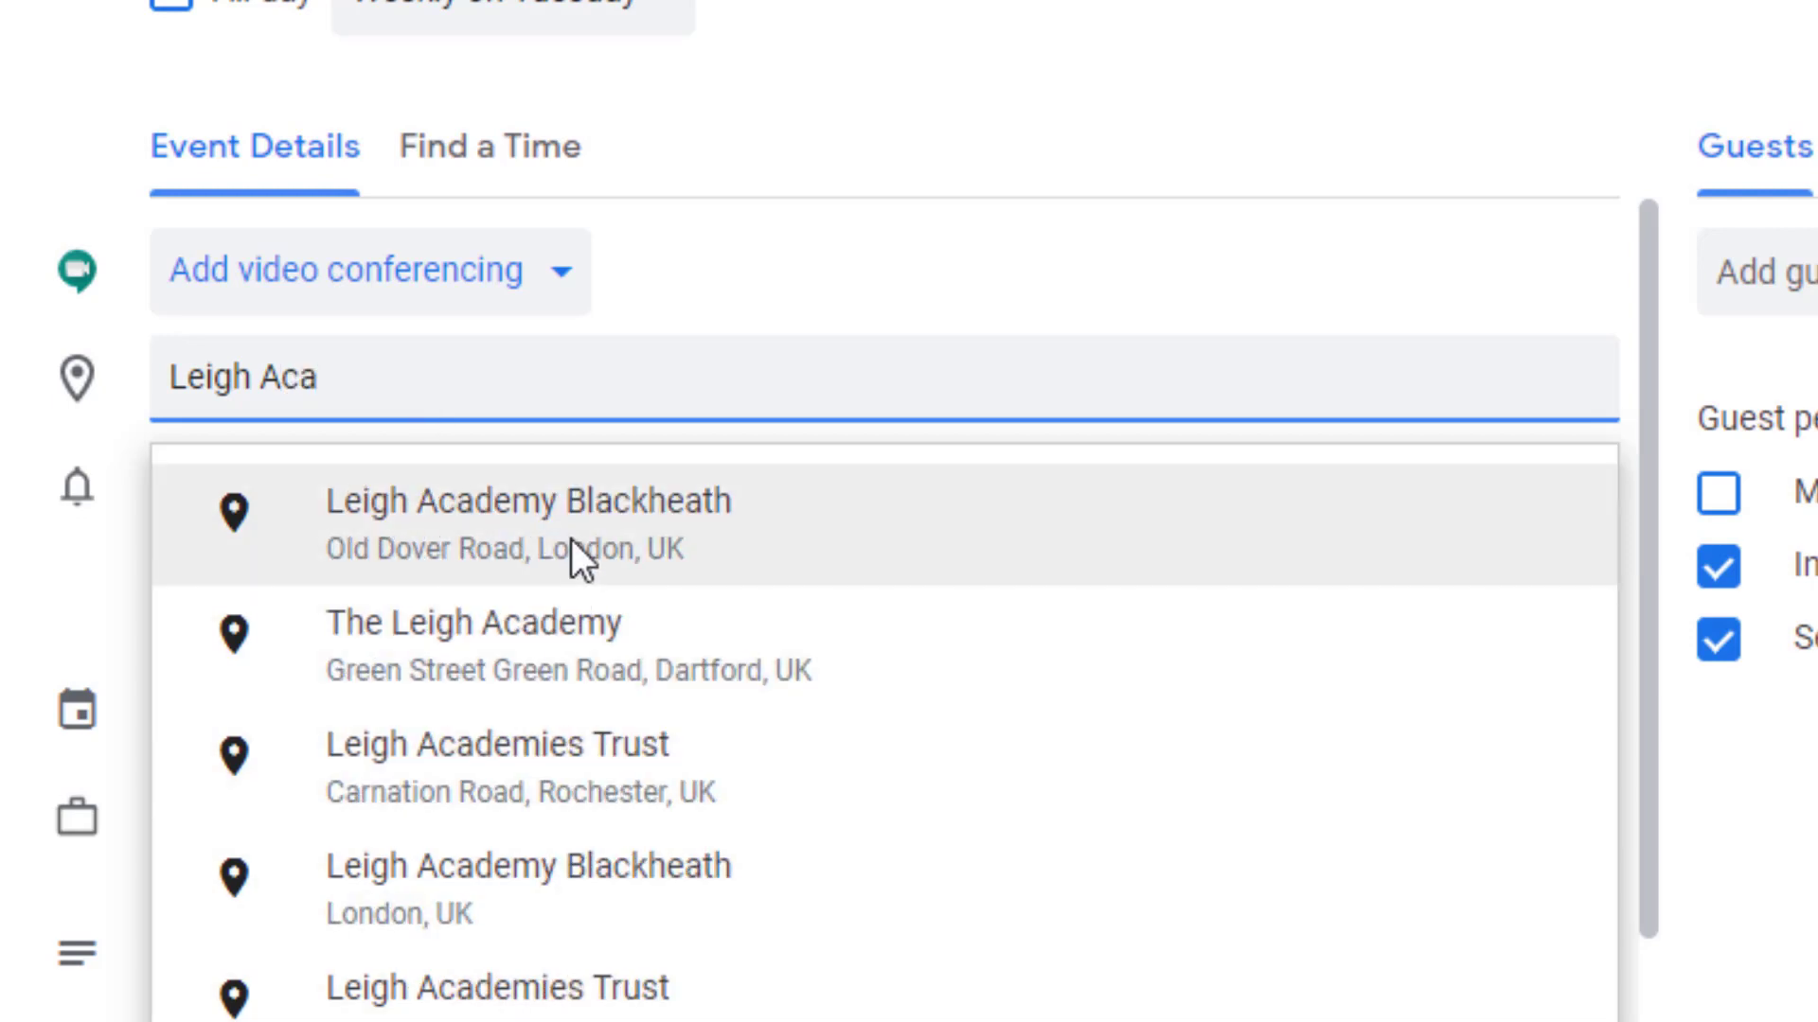
click(541, 668)
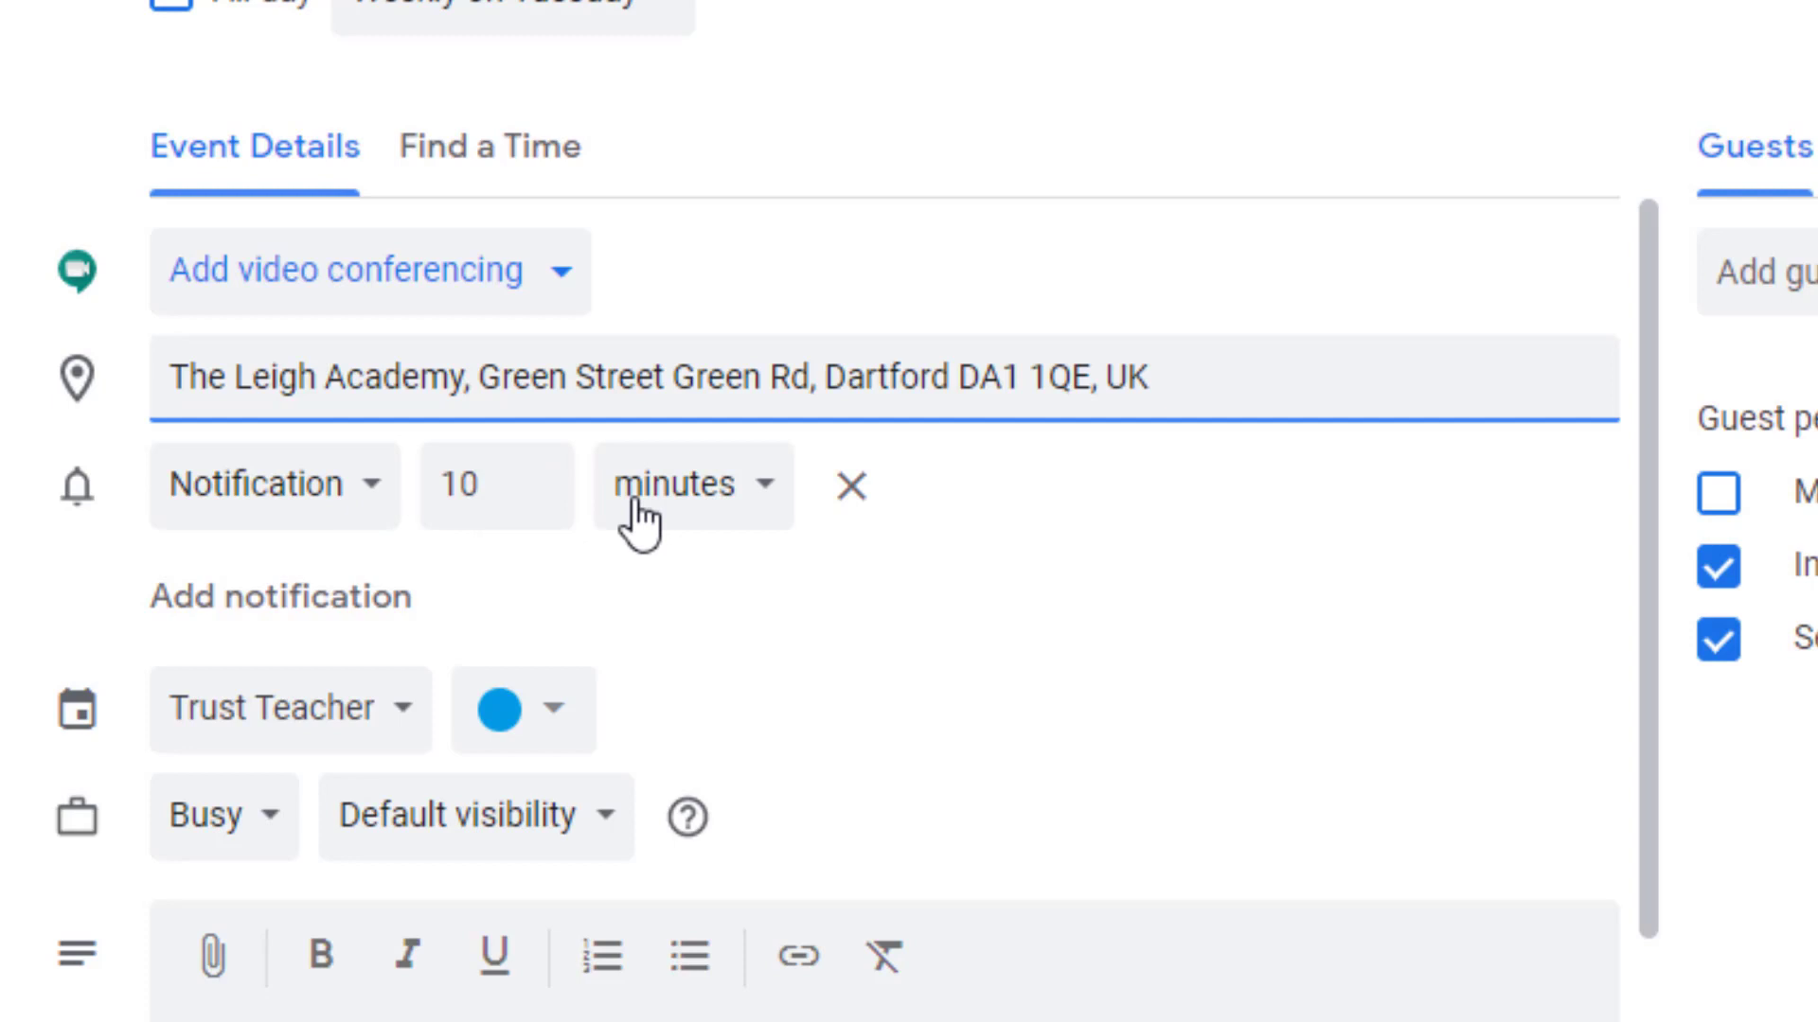
- Adjust the existing notification's amount and set its time unit to hours
click(327, 509)
click(326, 508)
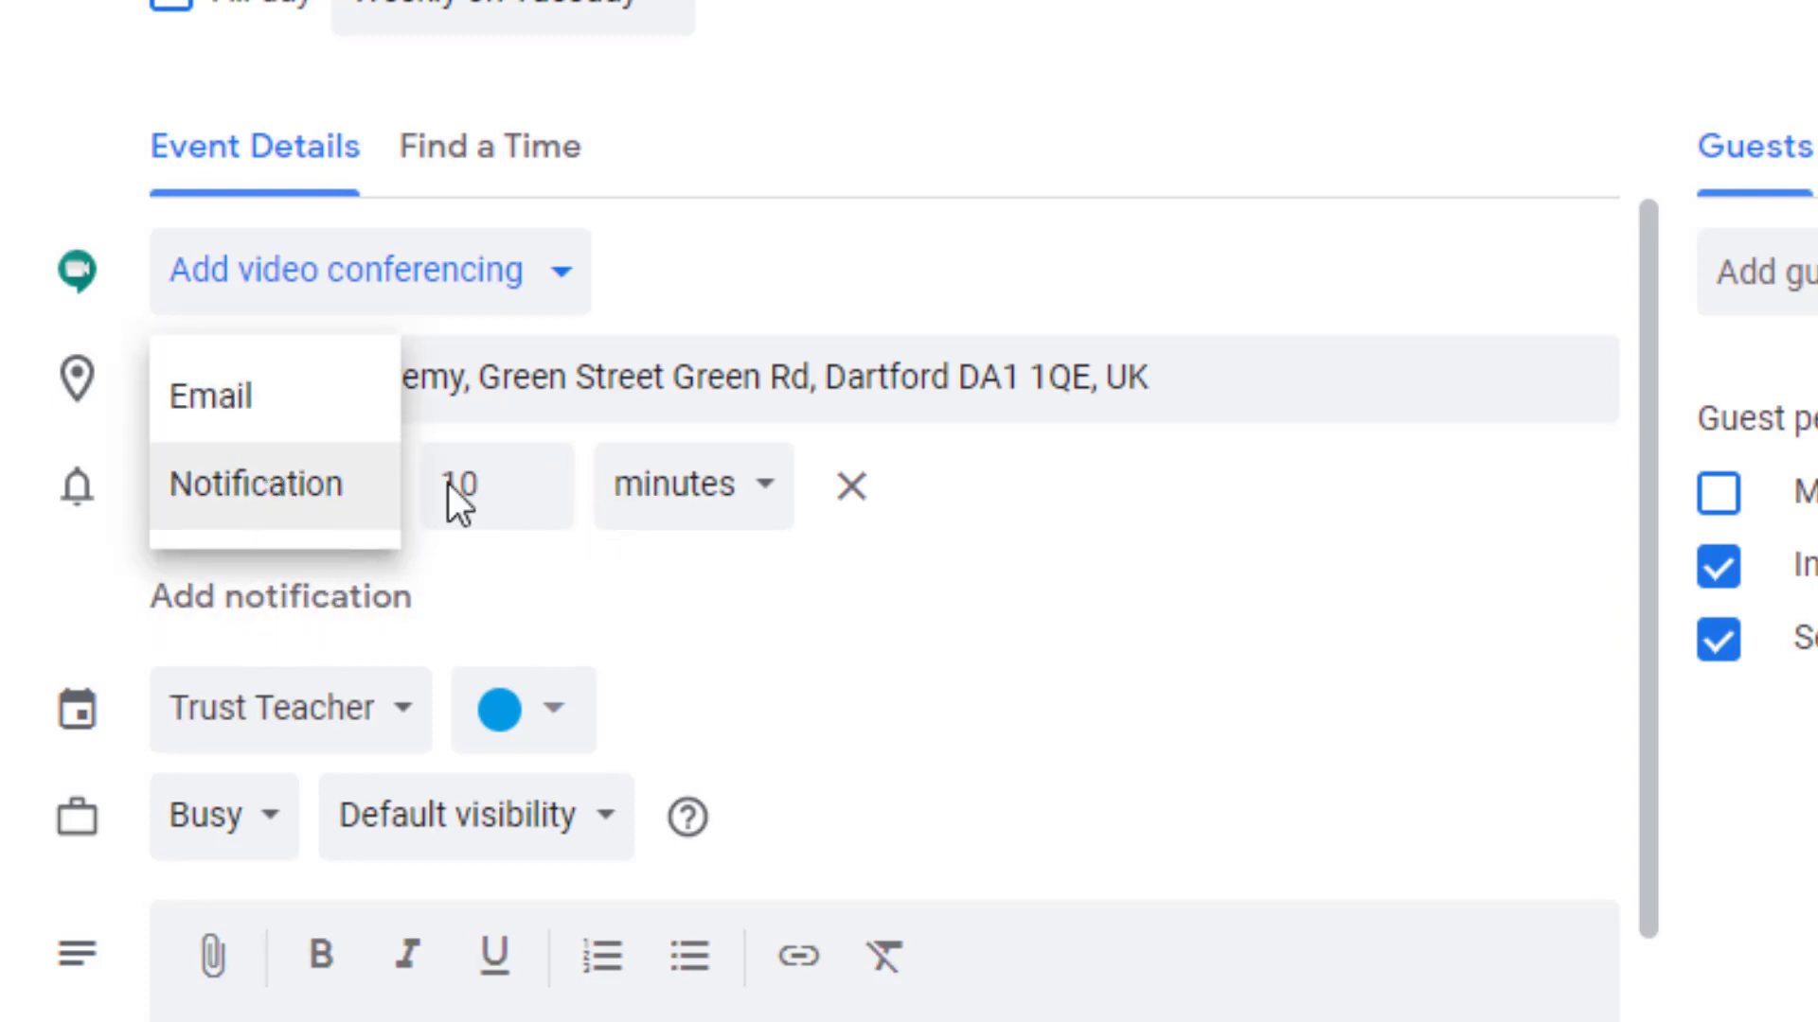
click(491, 493)
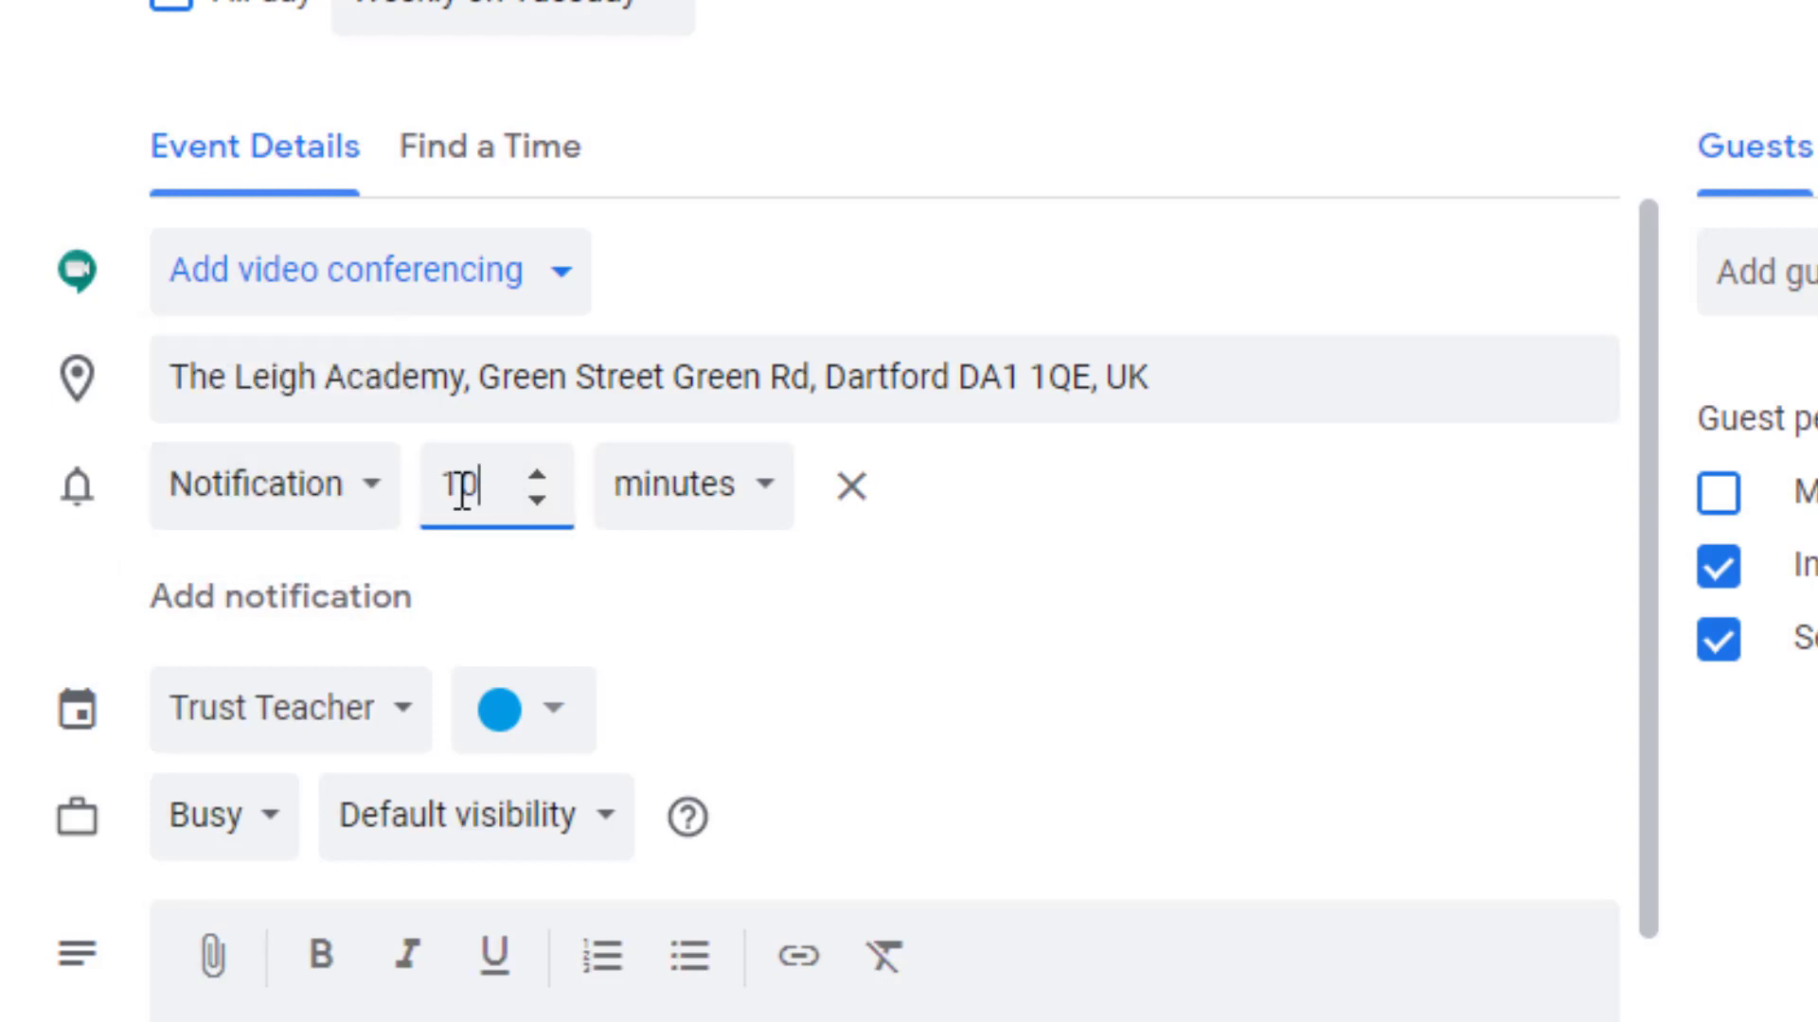
click(702, 500)
click(701, 583)
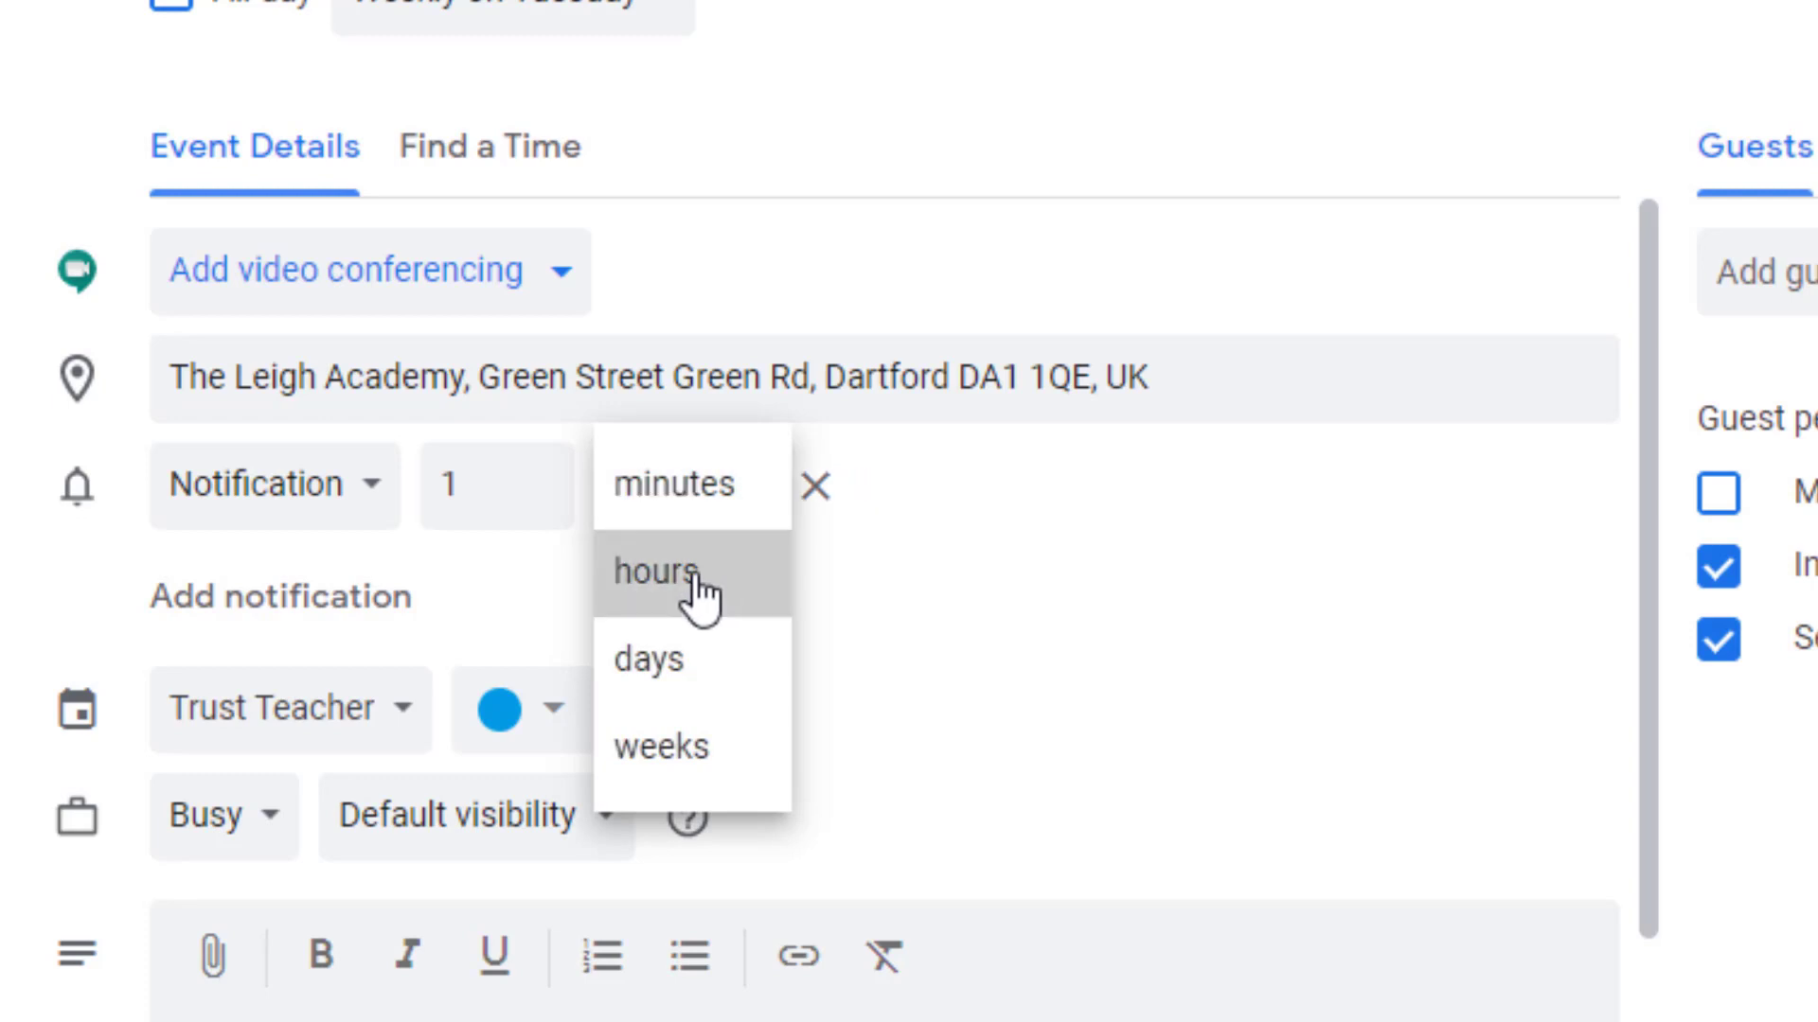
- Add a second reminder that sends an email one day before
click(261, 621)
click(264, 604)
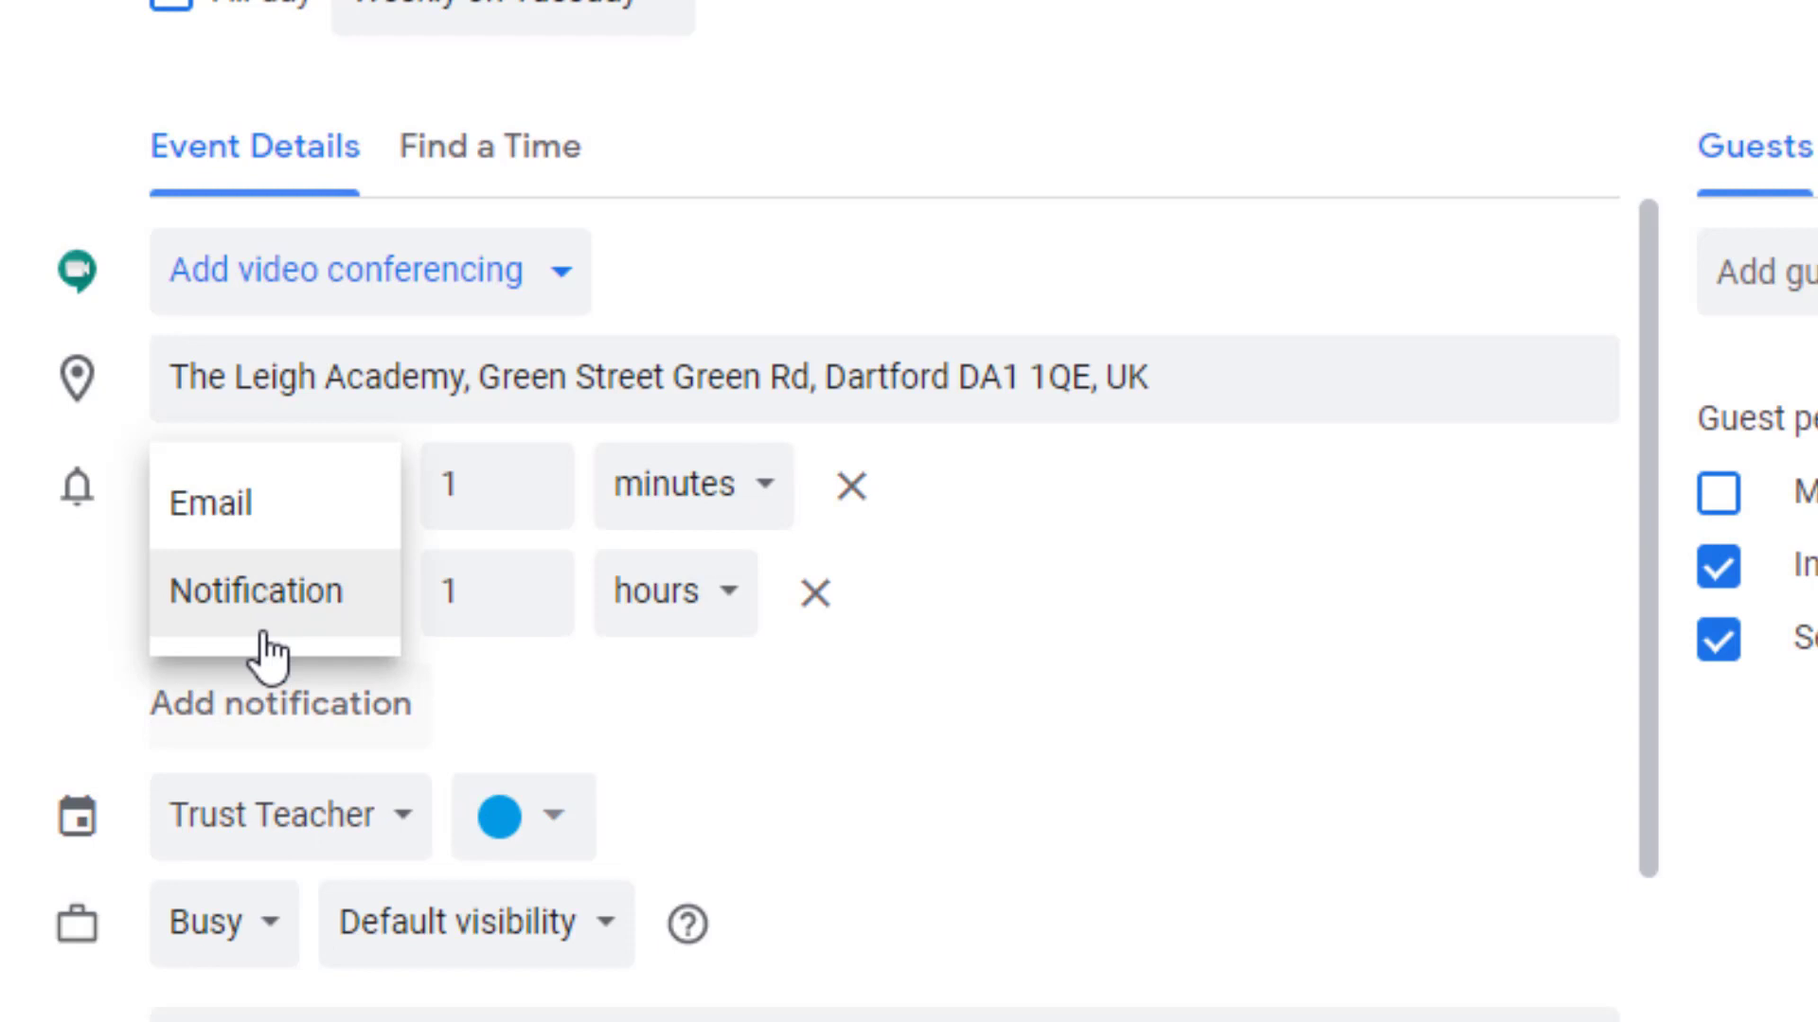
click(256, 511)
click(556, 611)
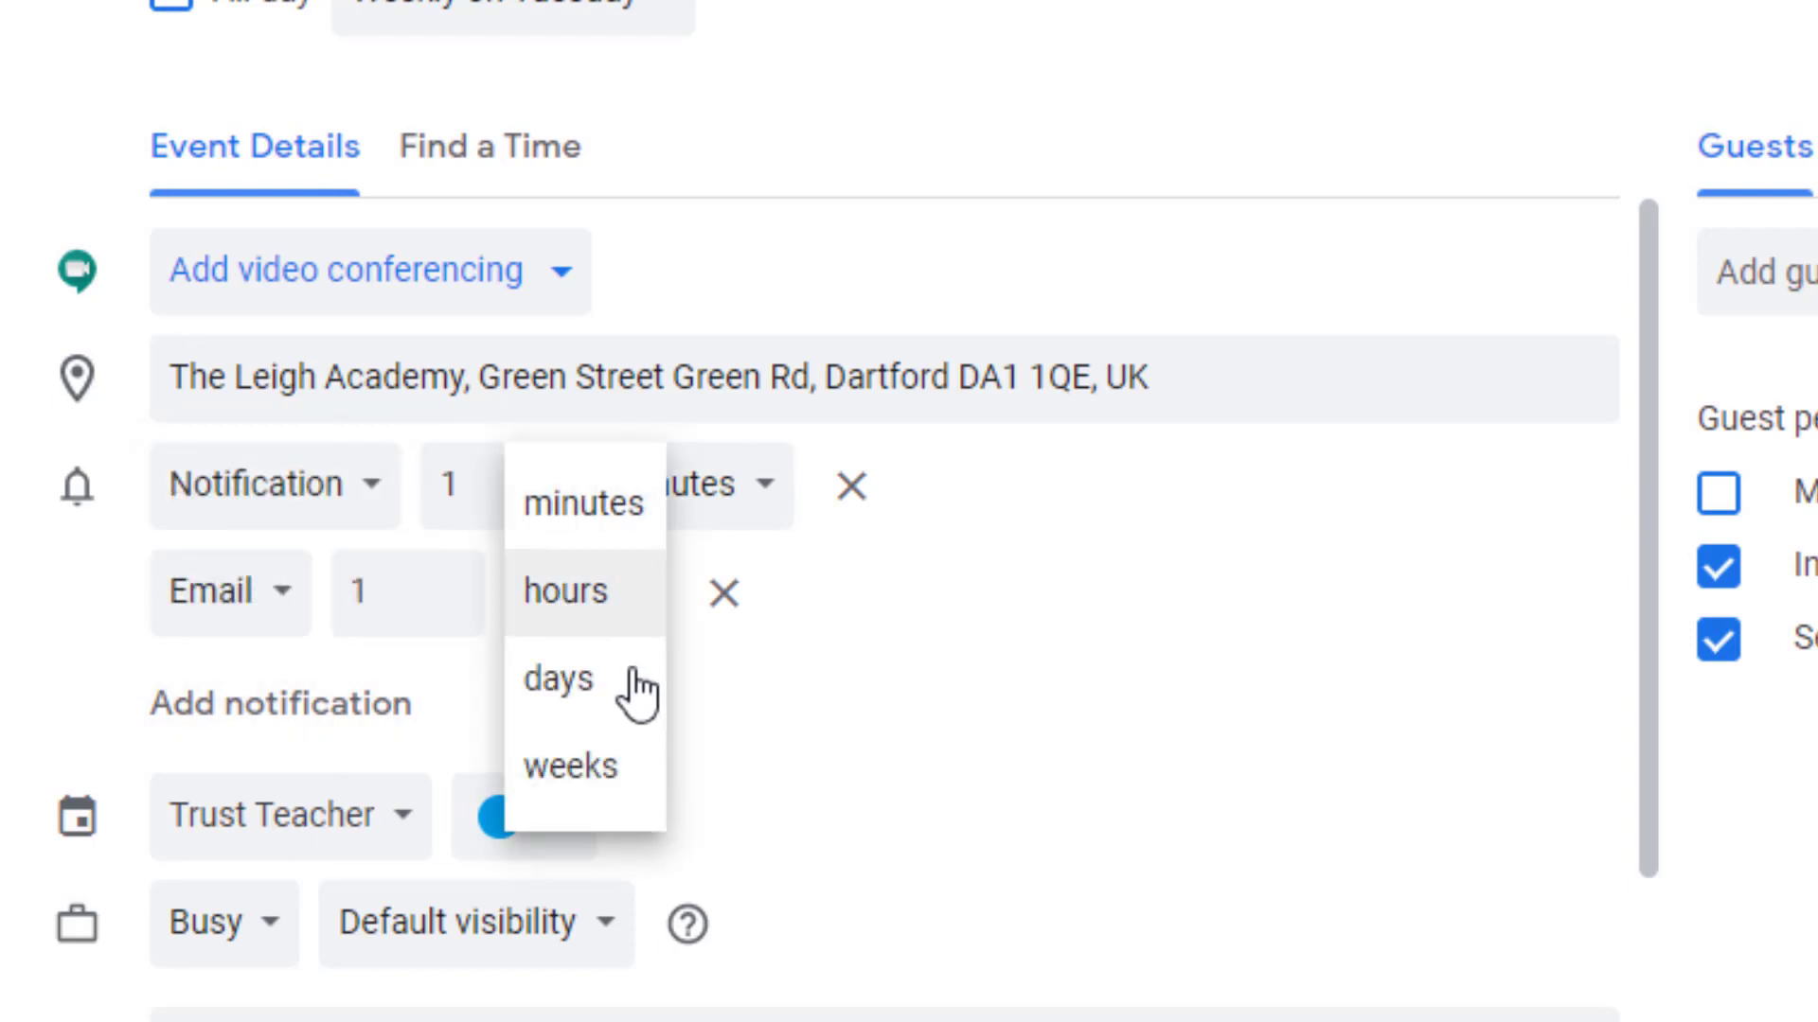
click(568, 715)
scroll(832, 738, down, 2)
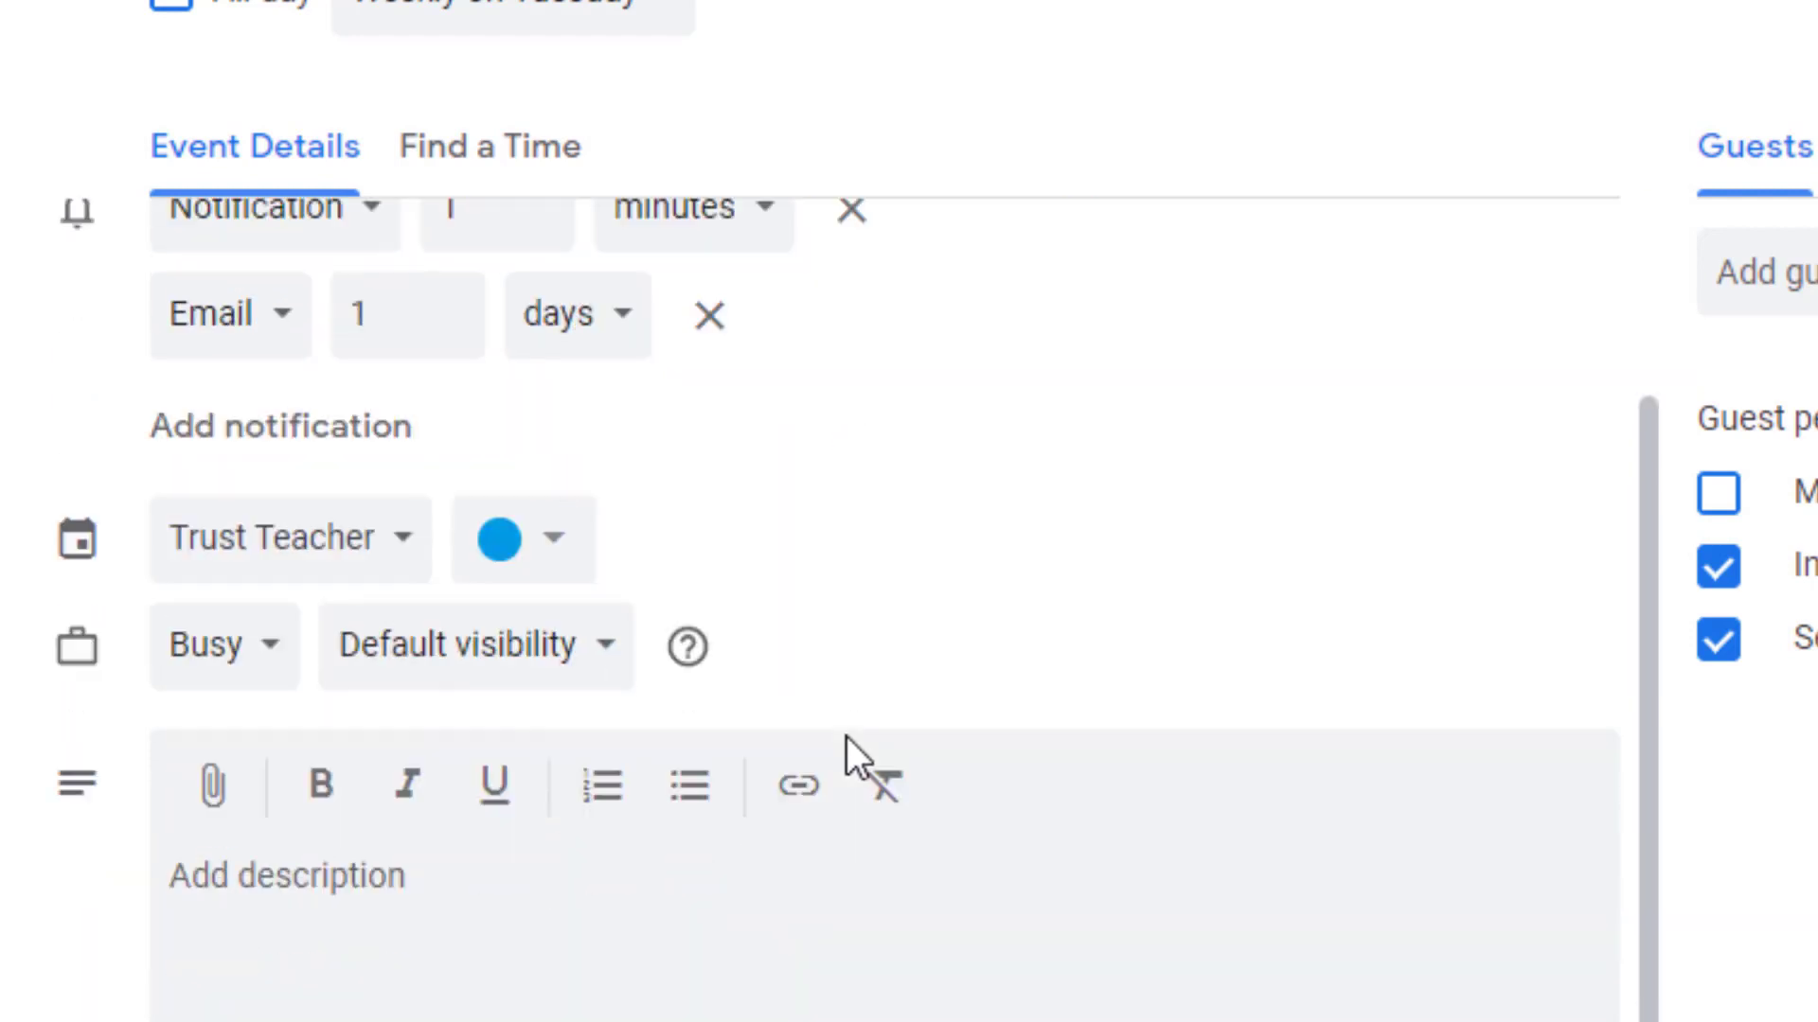
scroll(847, 760, down, 1)
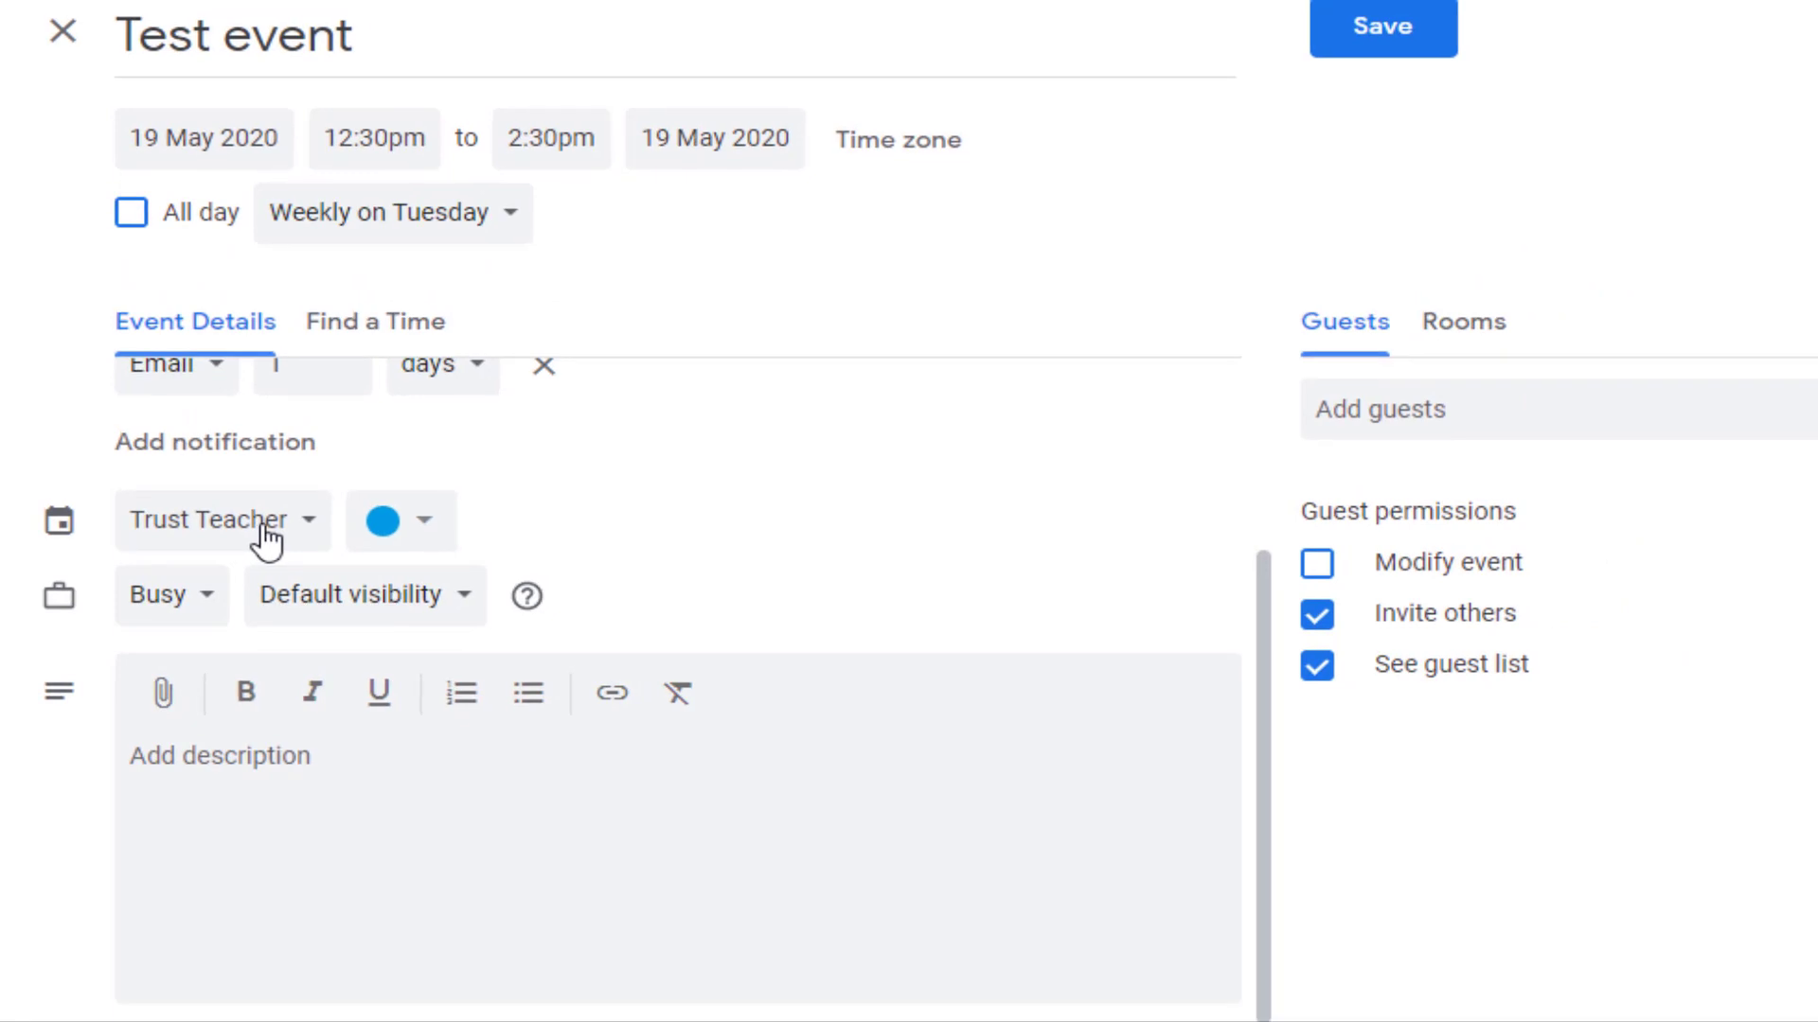
- Keep the event in the Trust Teacher calendar and add the description 'Agenda'
click(288, 520)
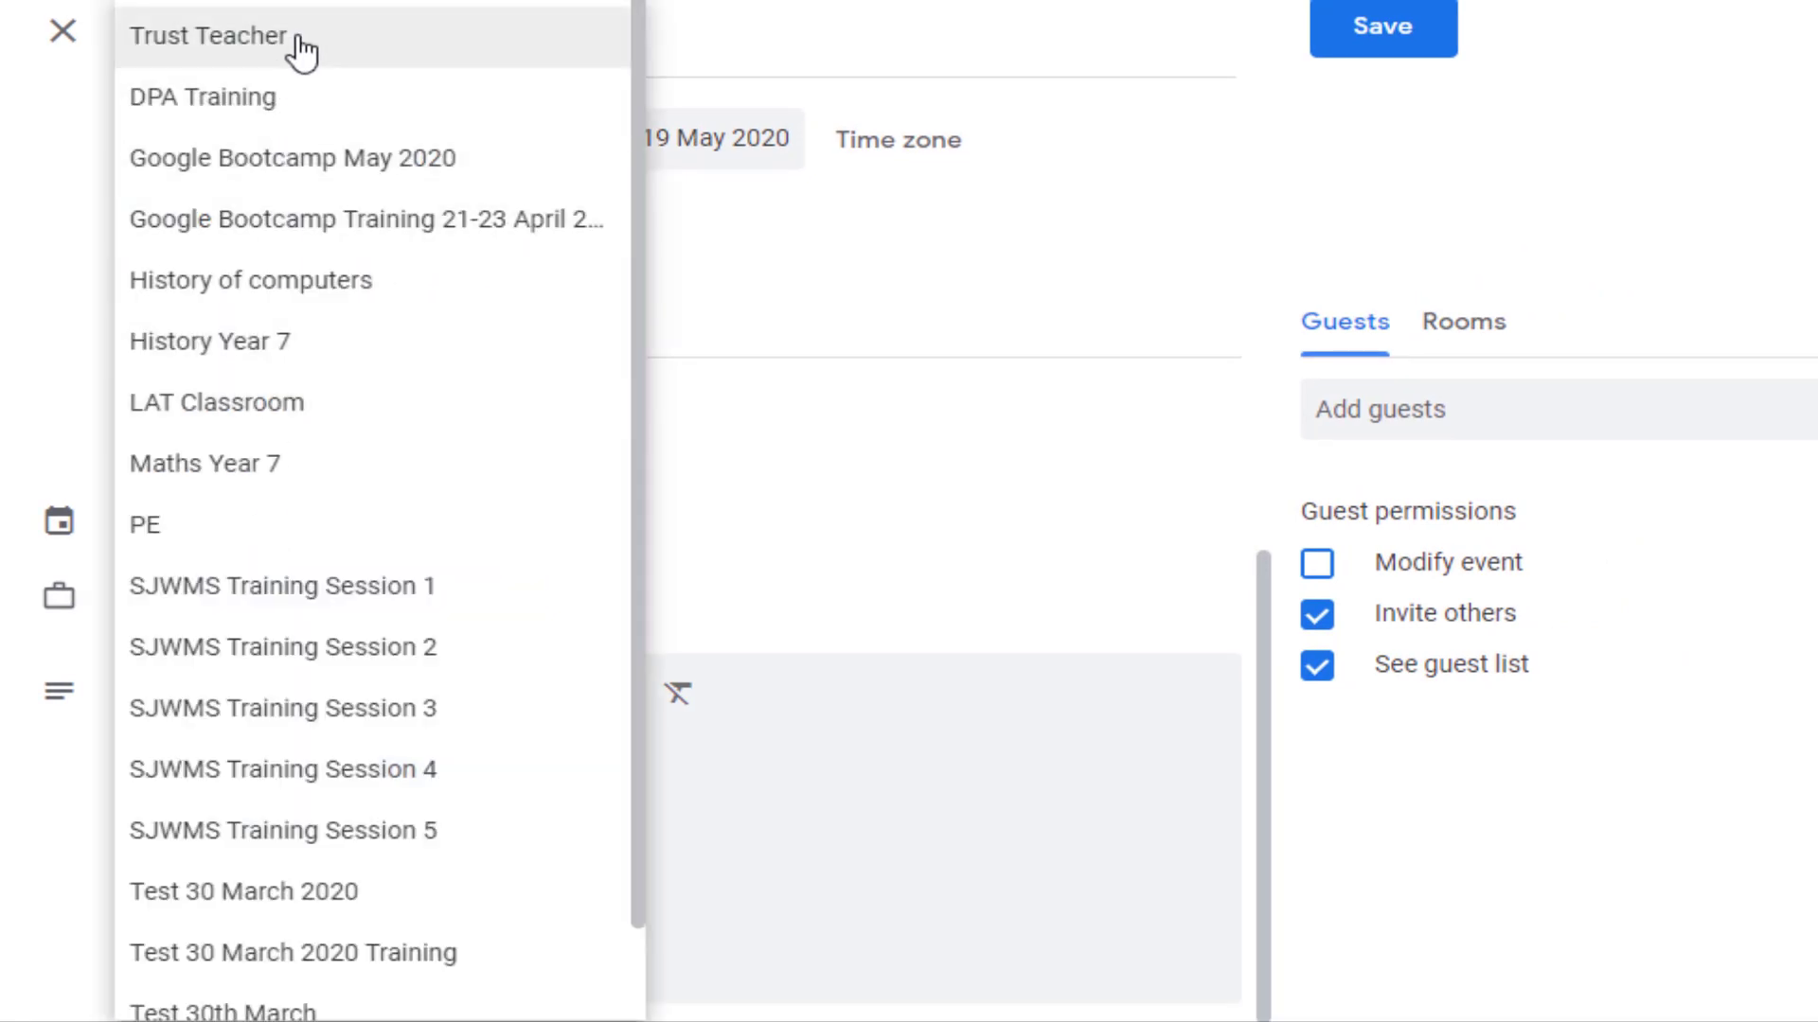
click(213, 39)
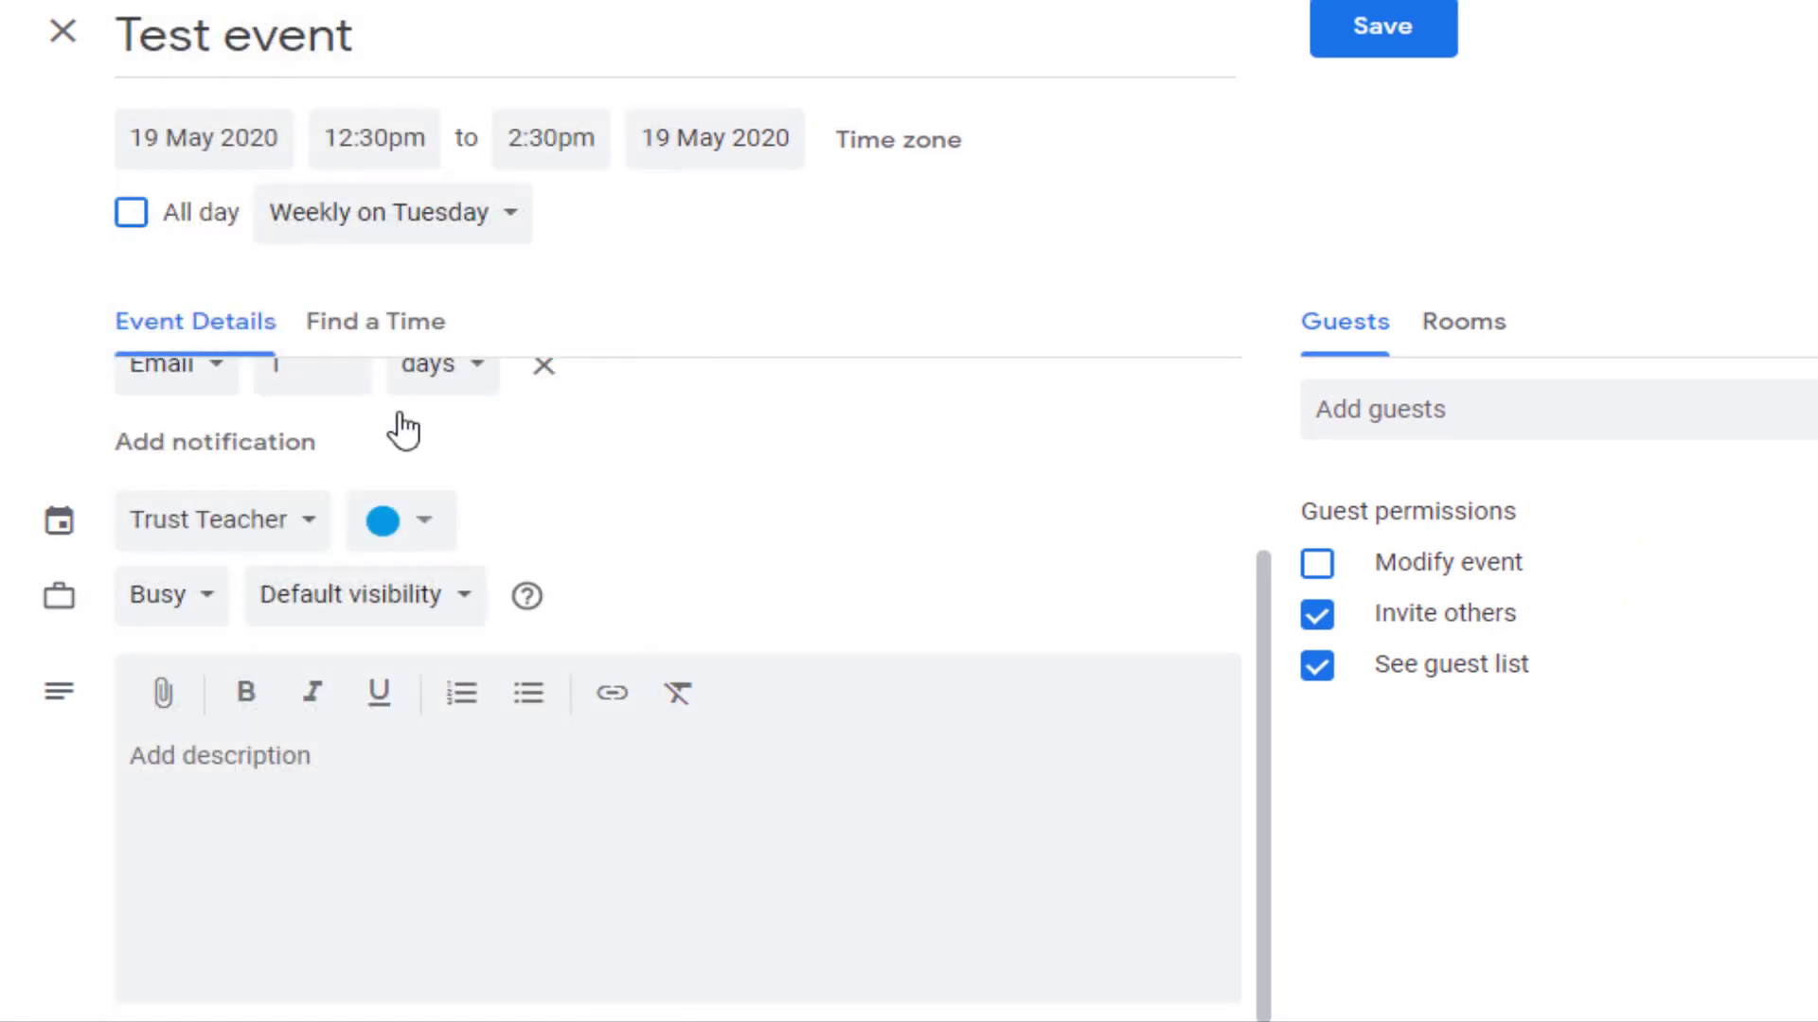
click(275, 782)
text(Agenda)
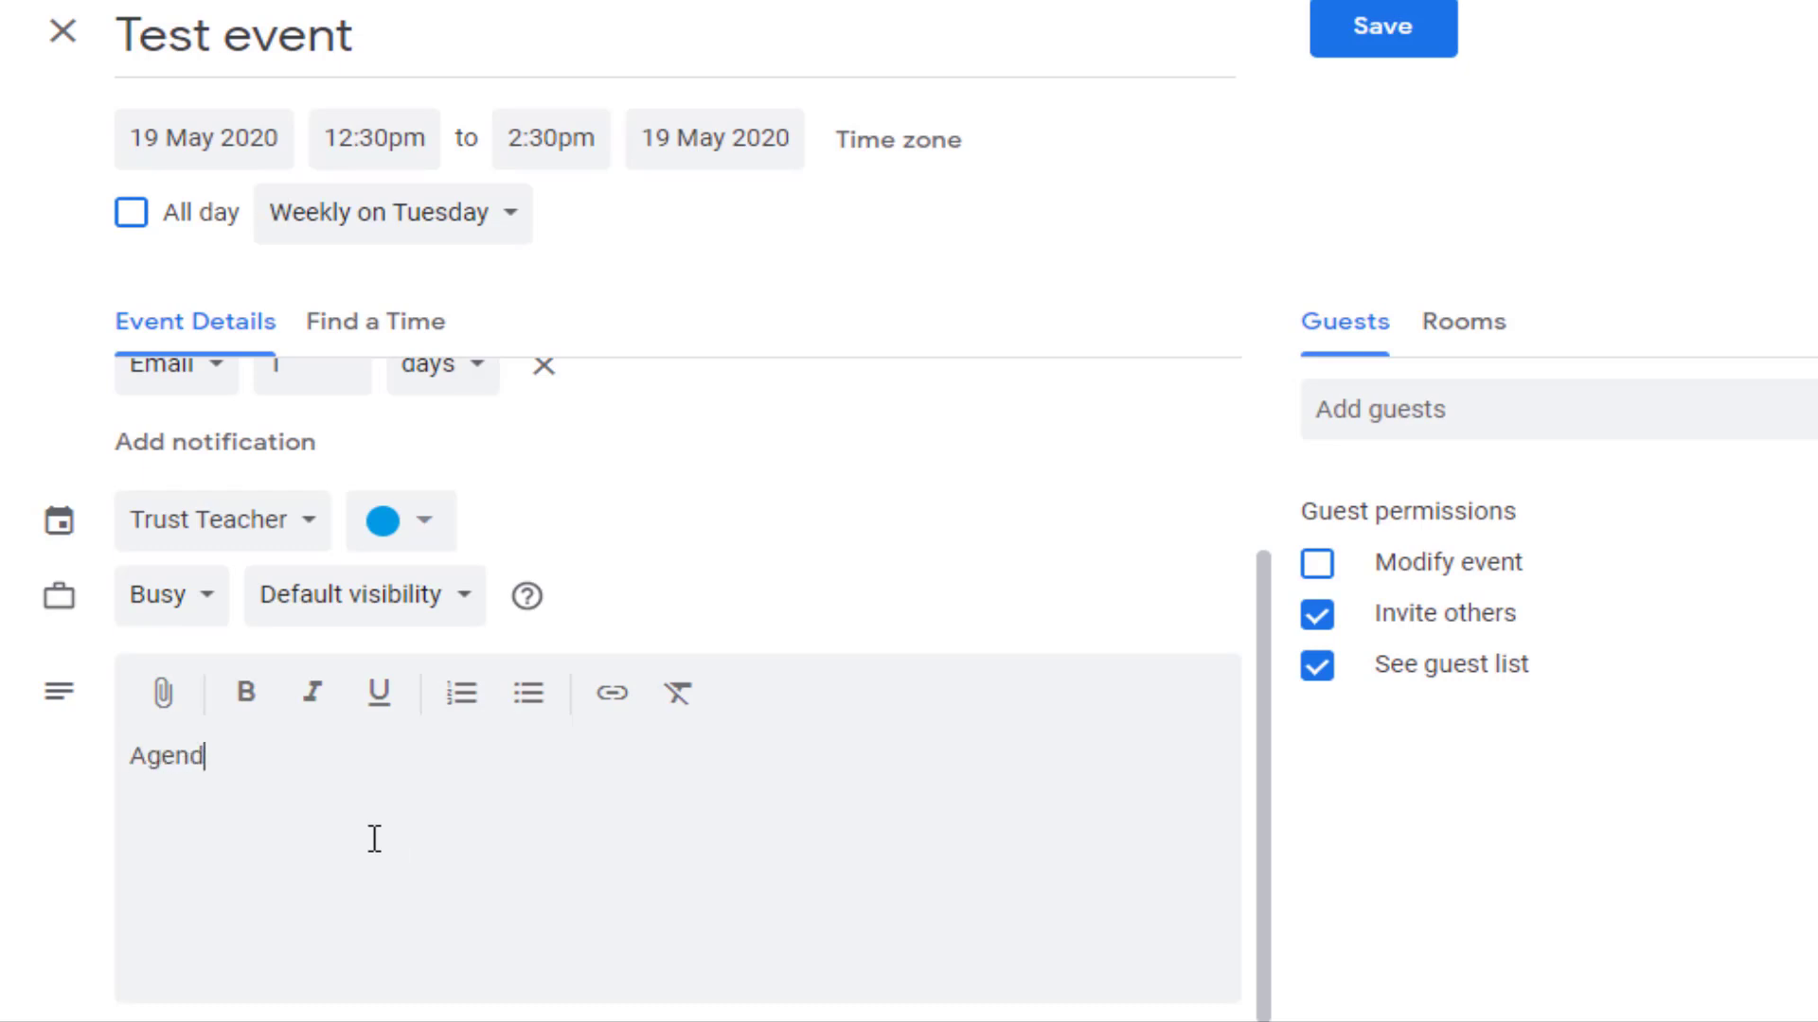
- Attach the '[Template] … Quiz example - Battle of Hastings' document from recent Drive files
click(164, 696)
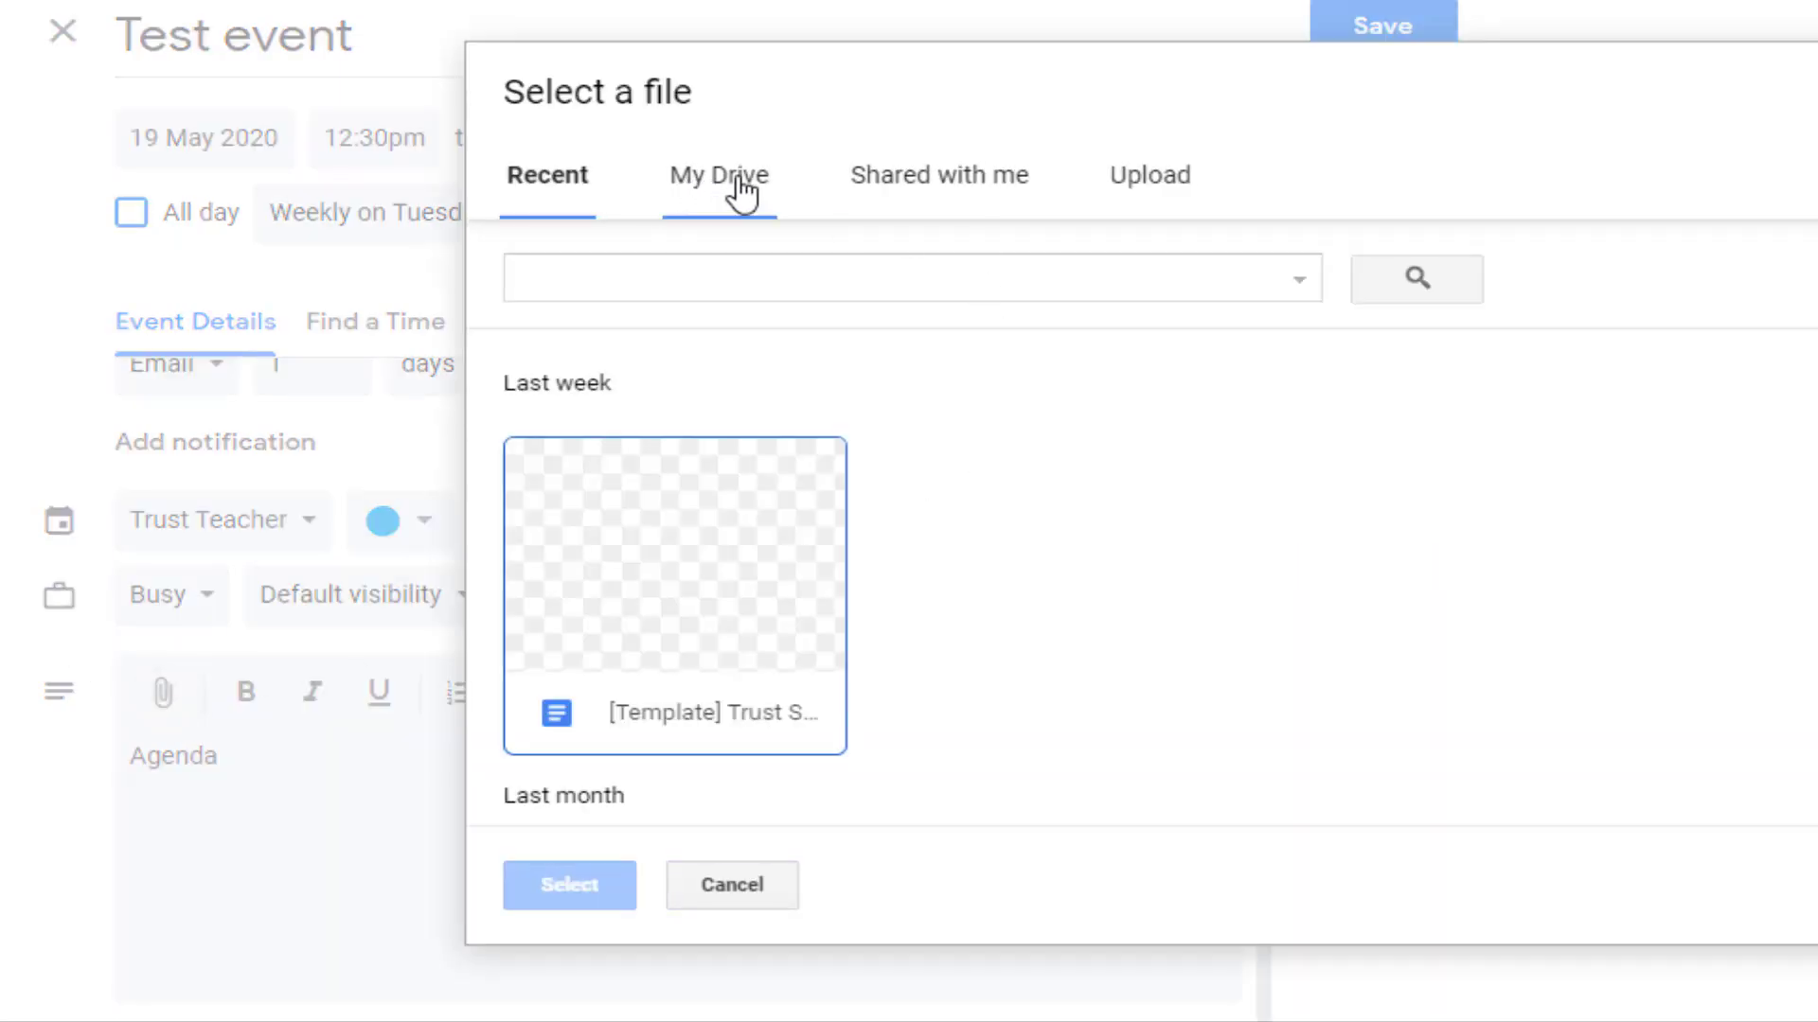
click(658, 711)
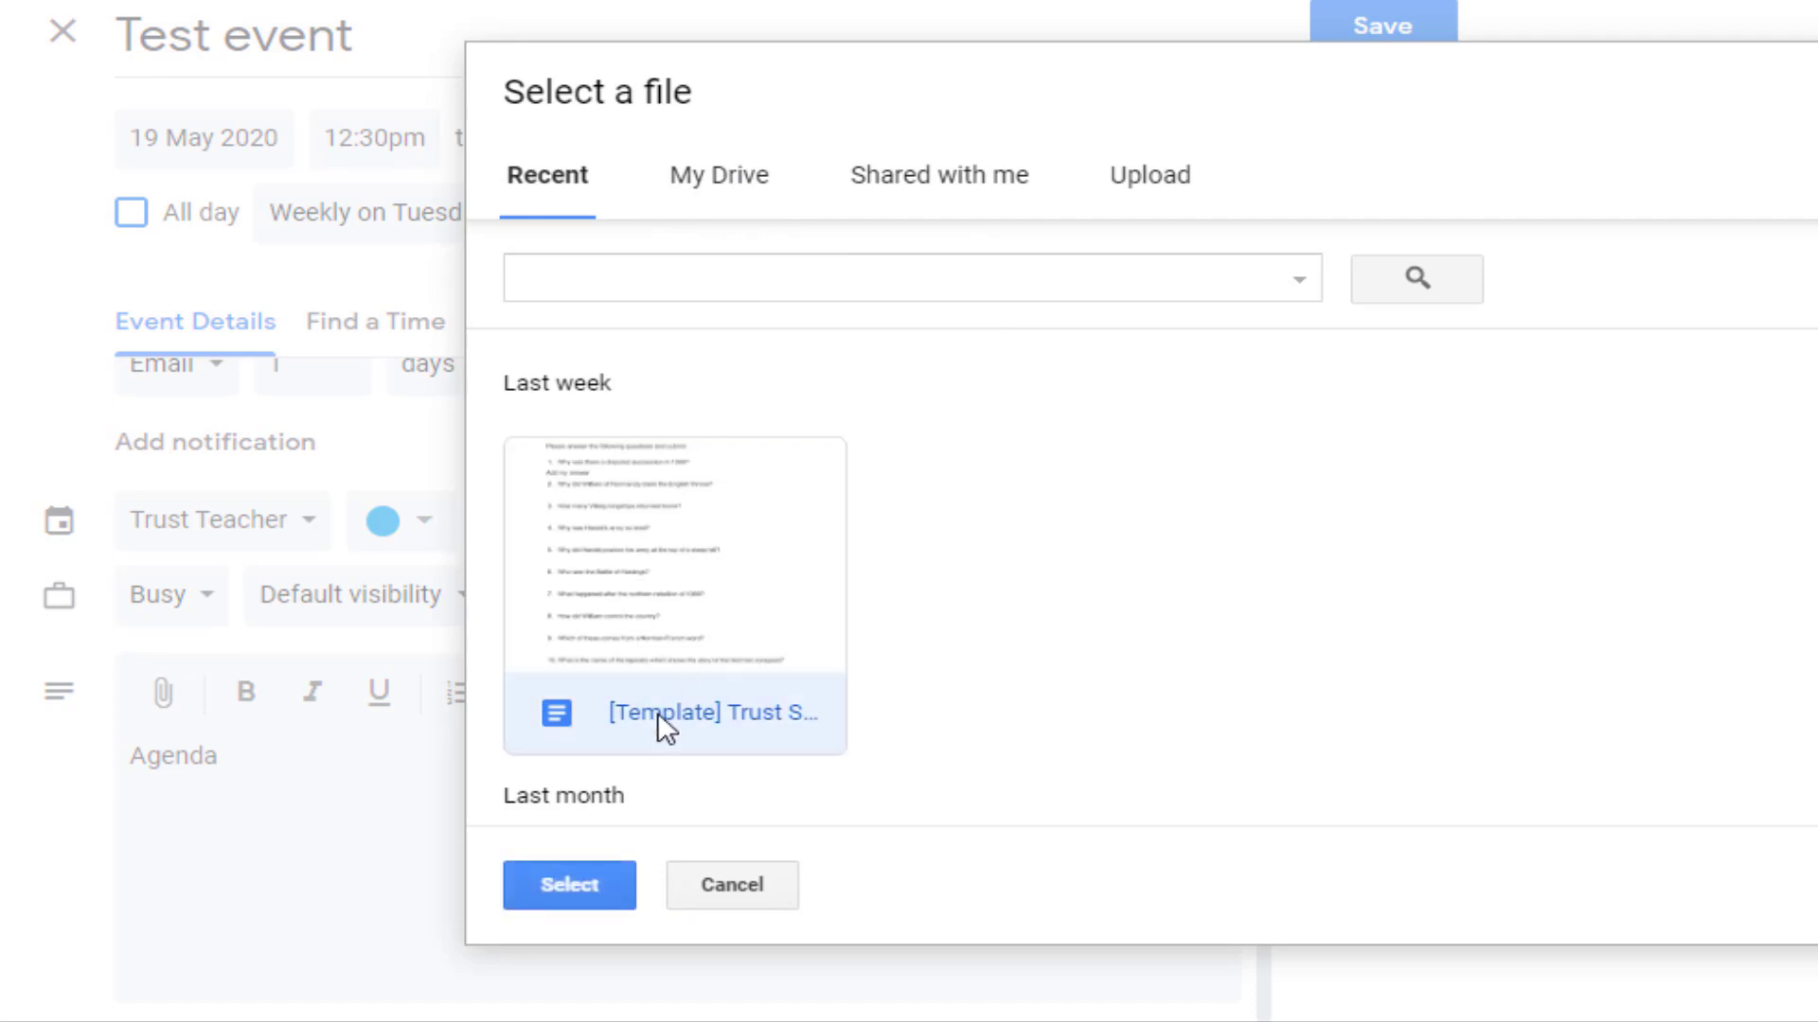
click(572, 884)
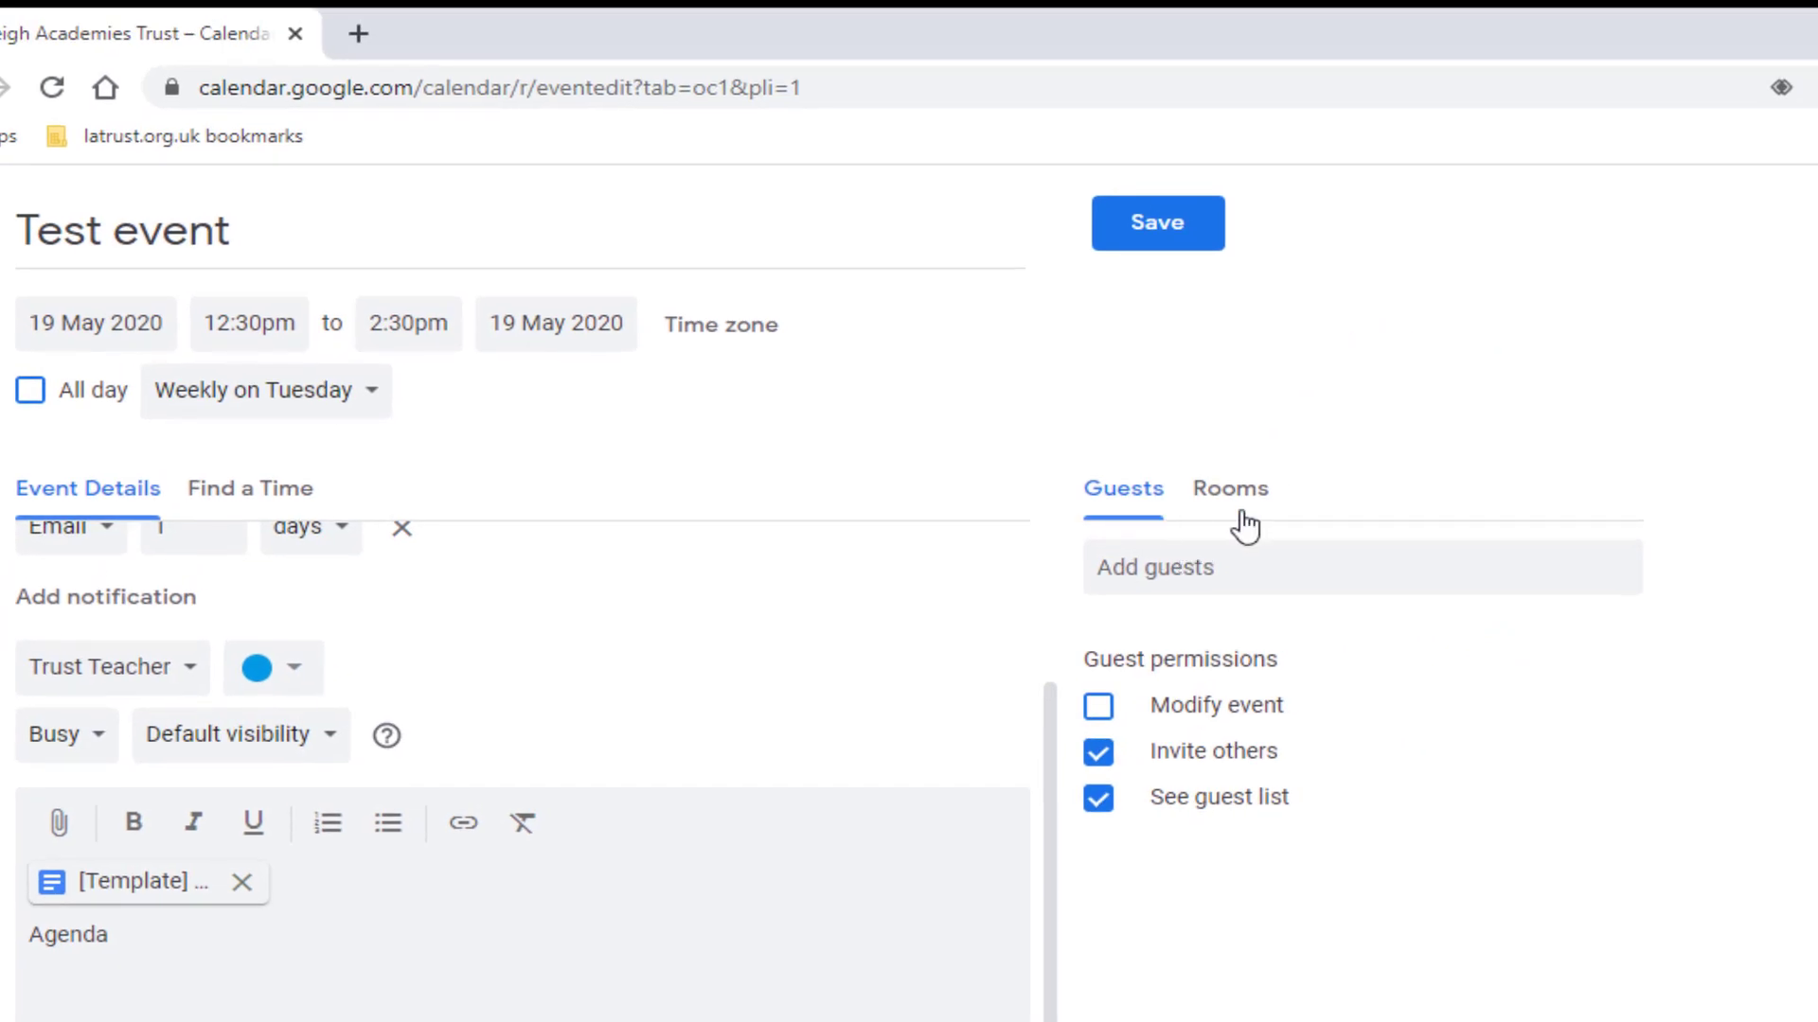
- Add LAT IT Trainer as a guest, glancing at Rooms before returning to Guests
click(1166, 569)
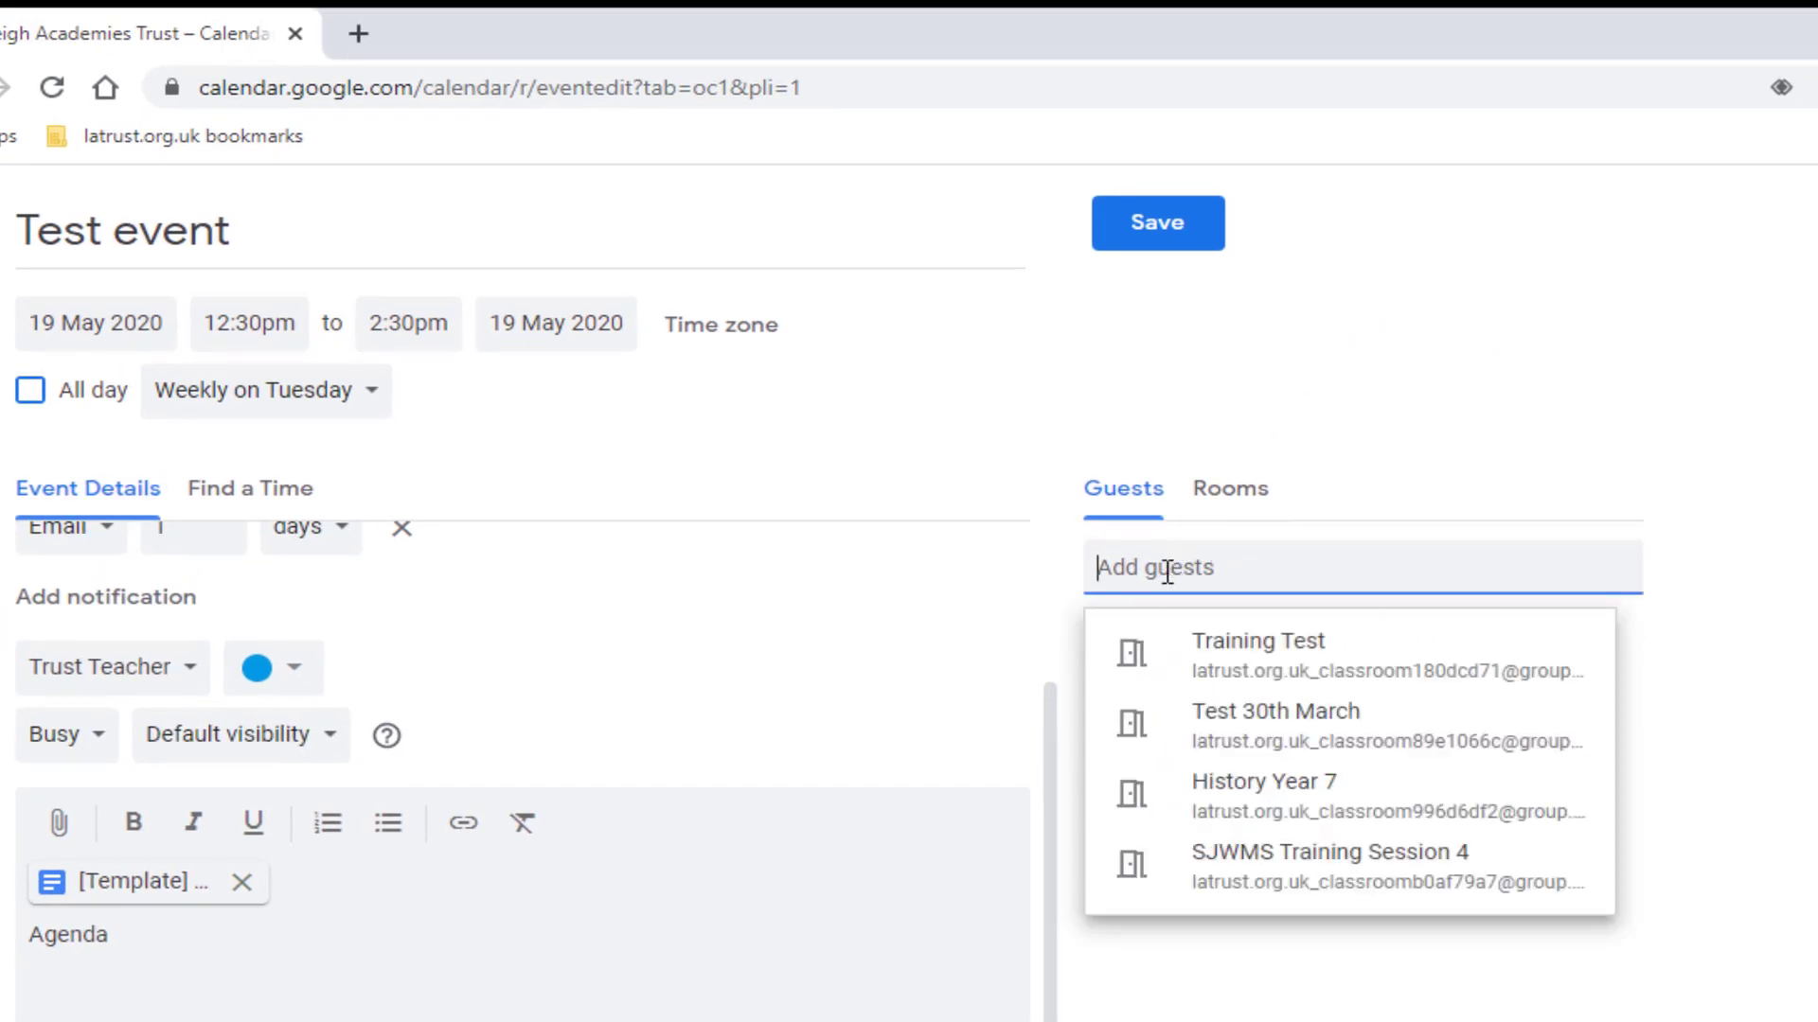
text(lat it)
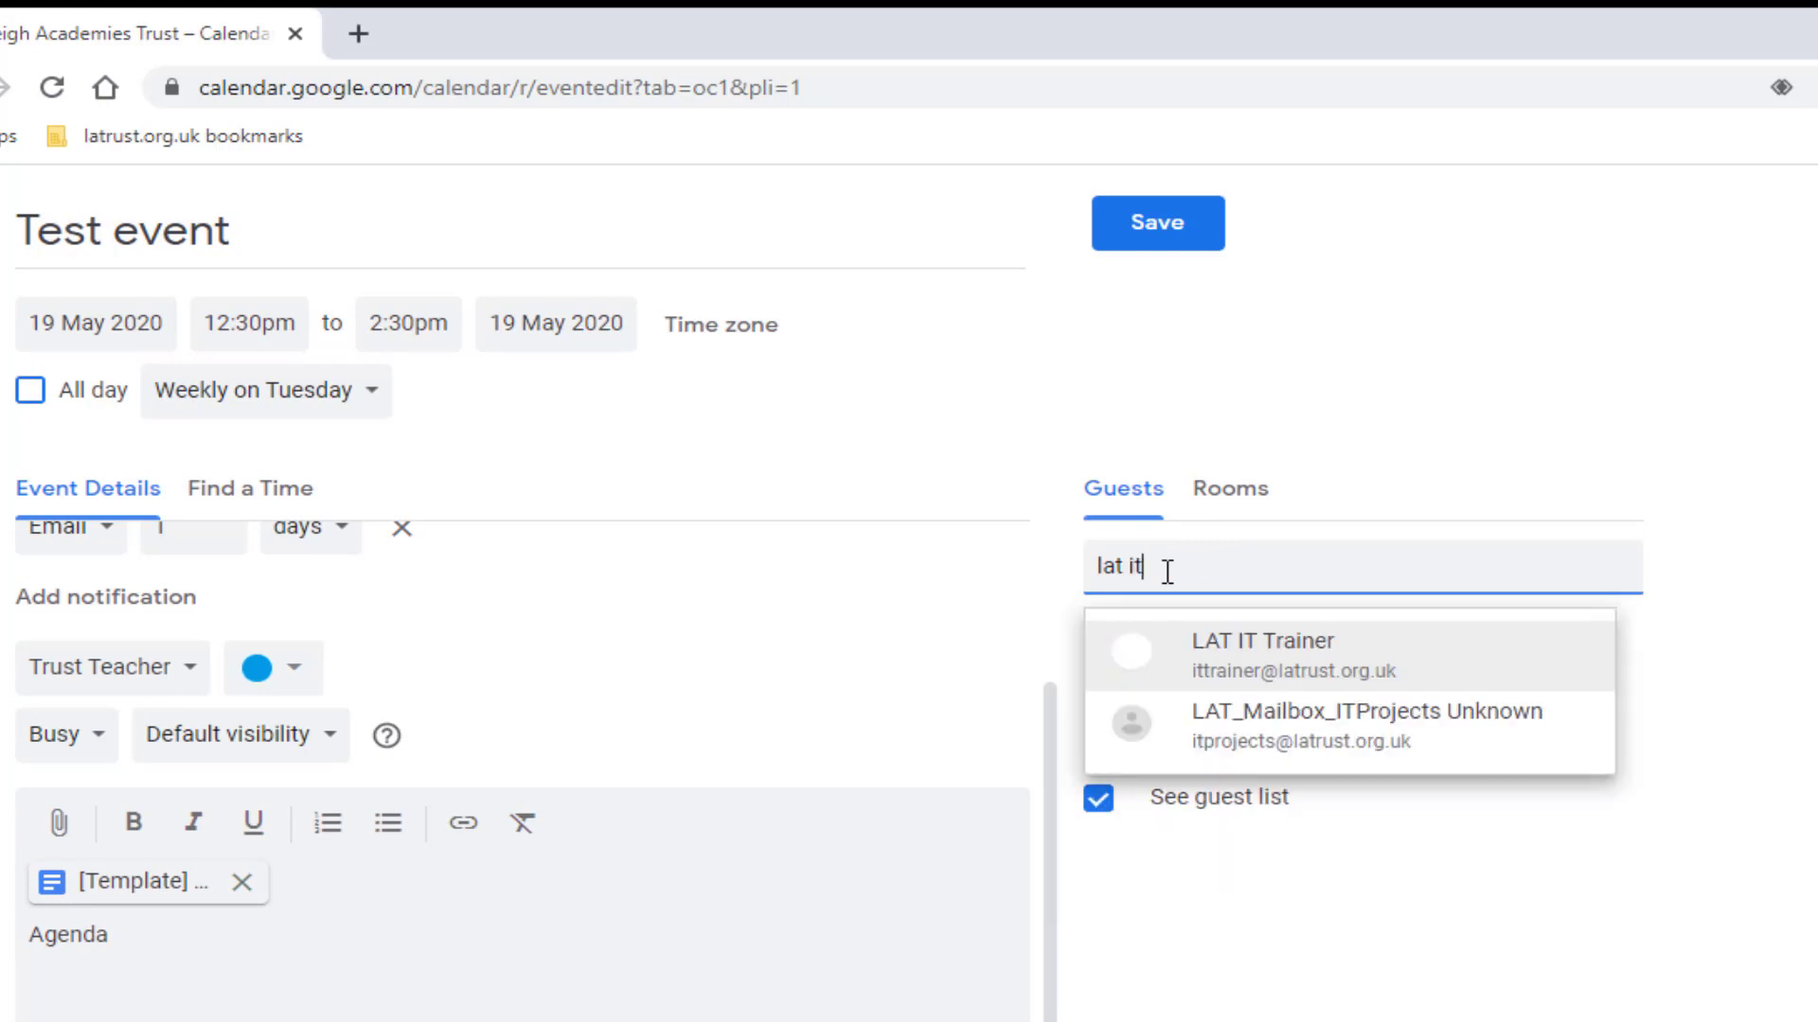
click(1314, 643)
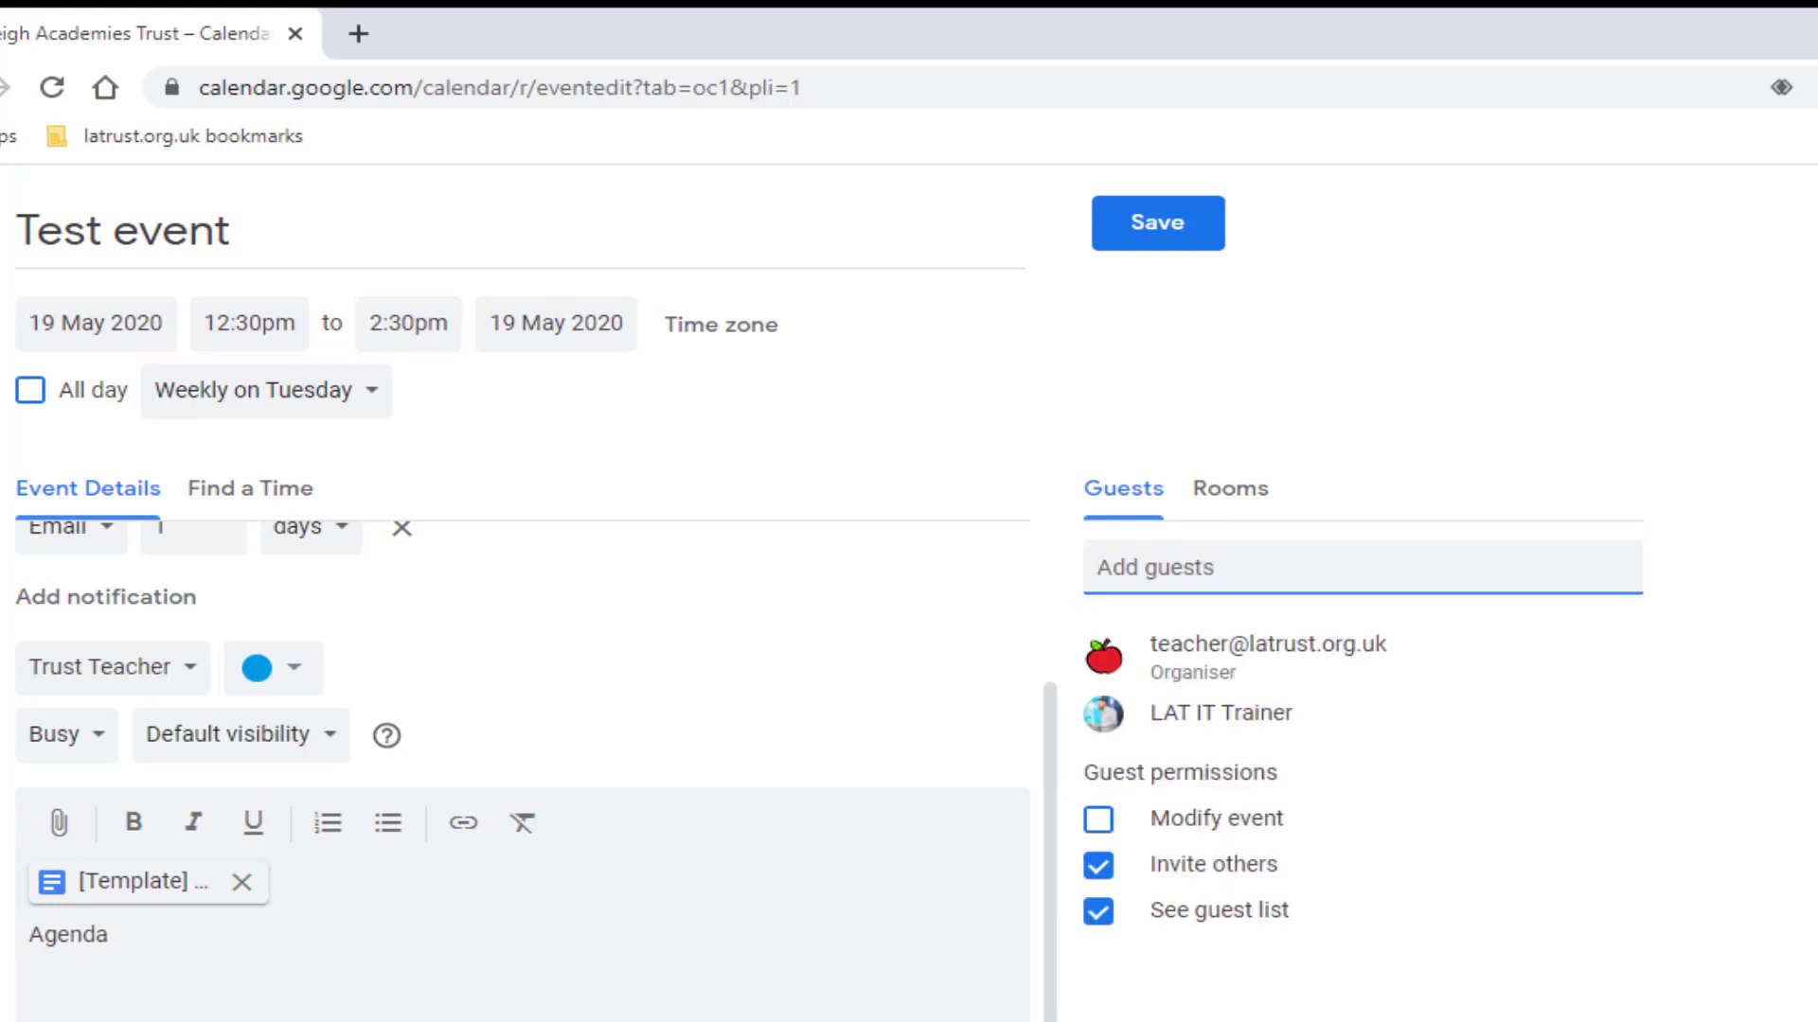
scroll(468, 768, up, 3)
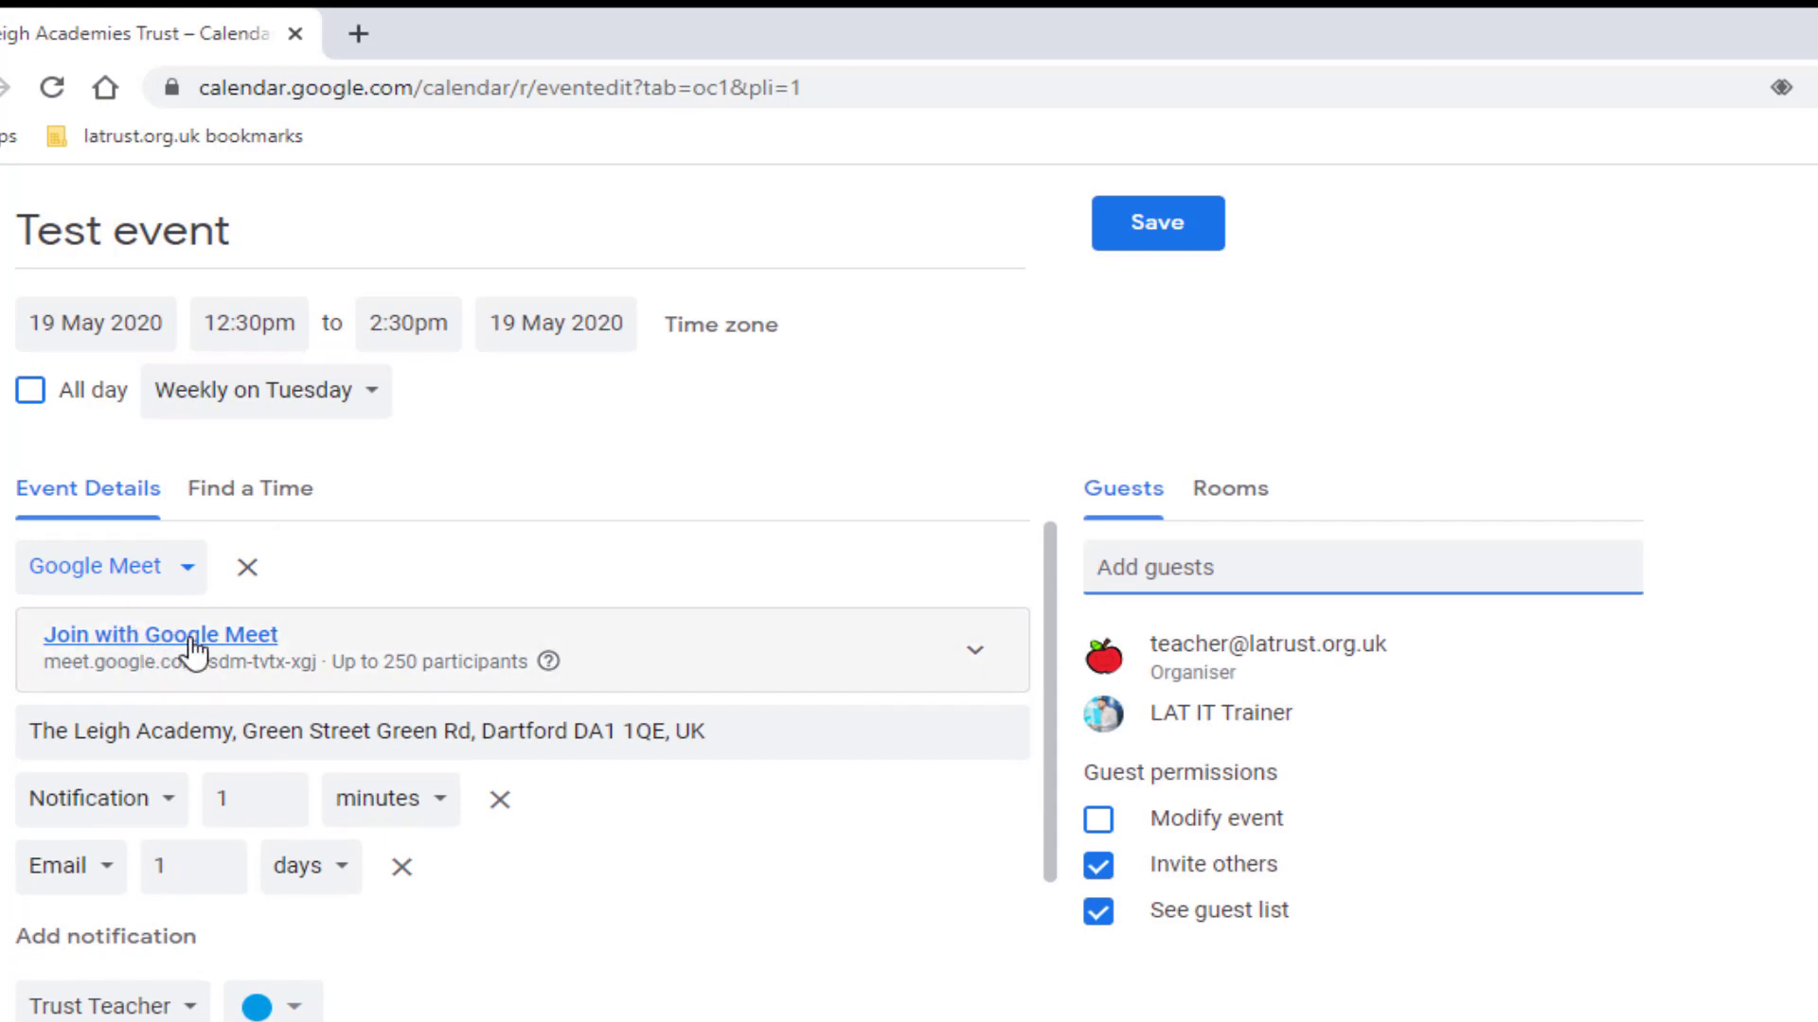
click(1230, 497)
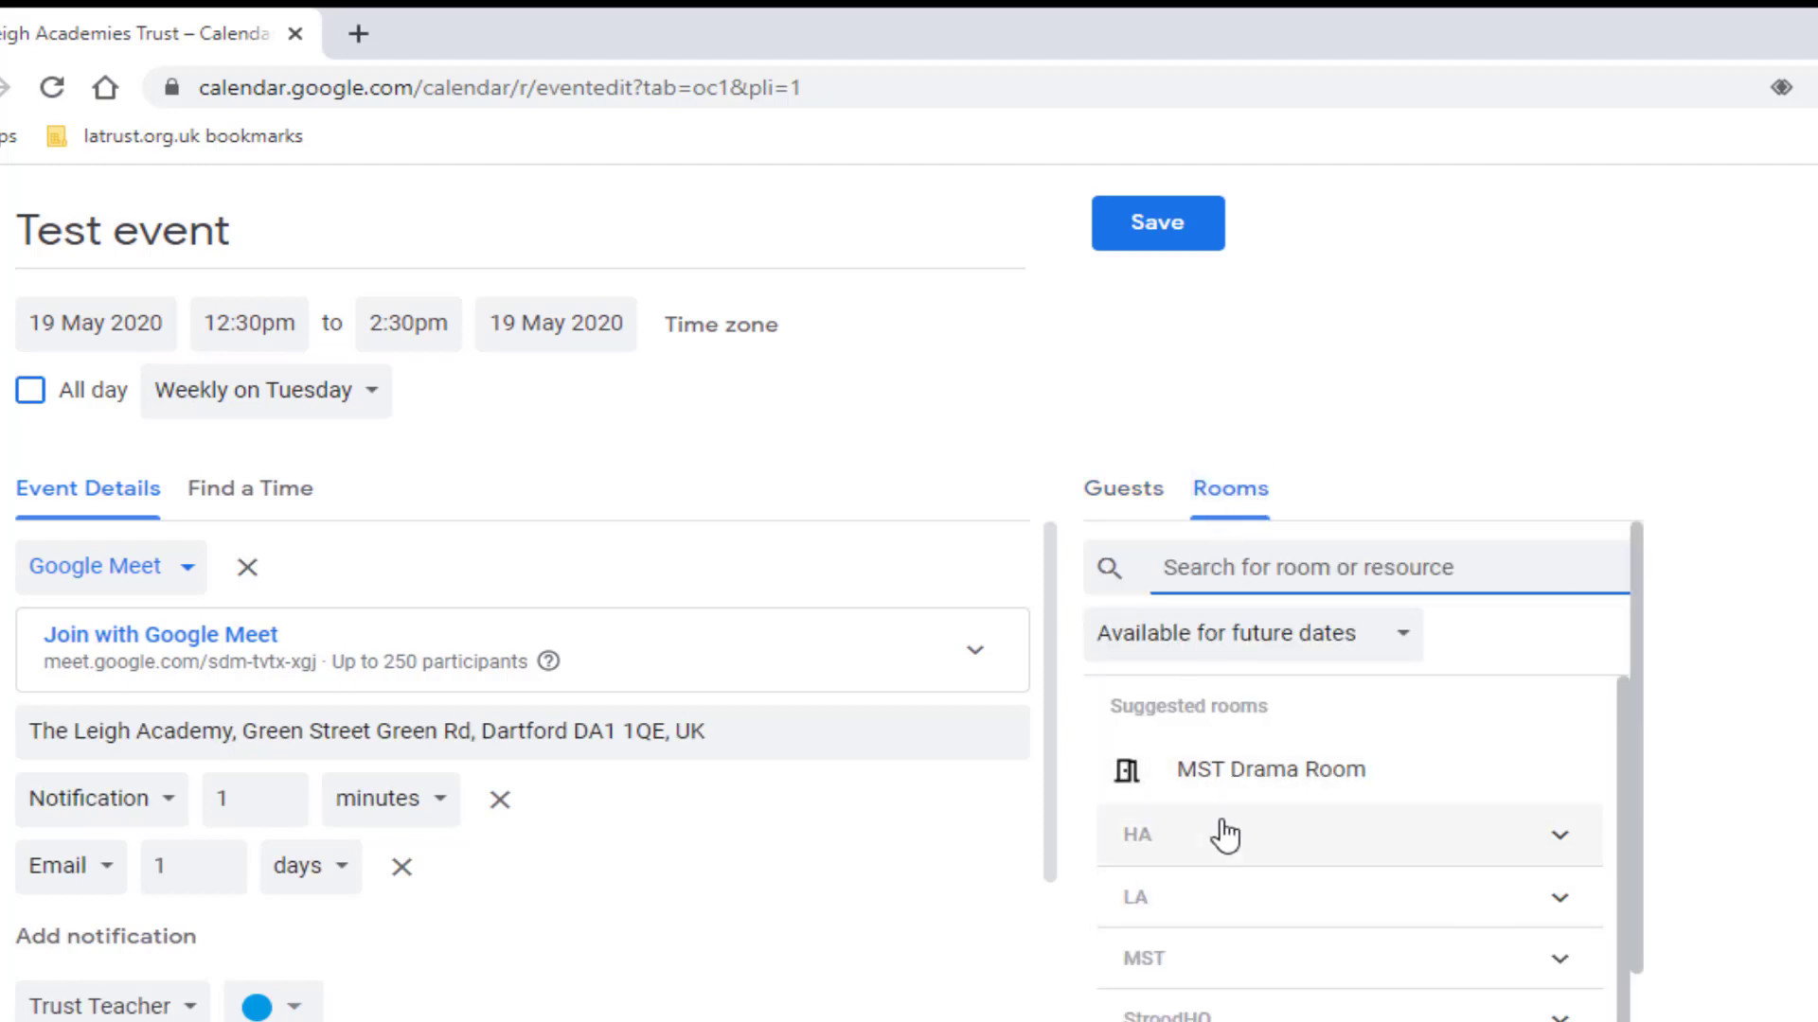
click(1126, 506)
click(1811, 582)
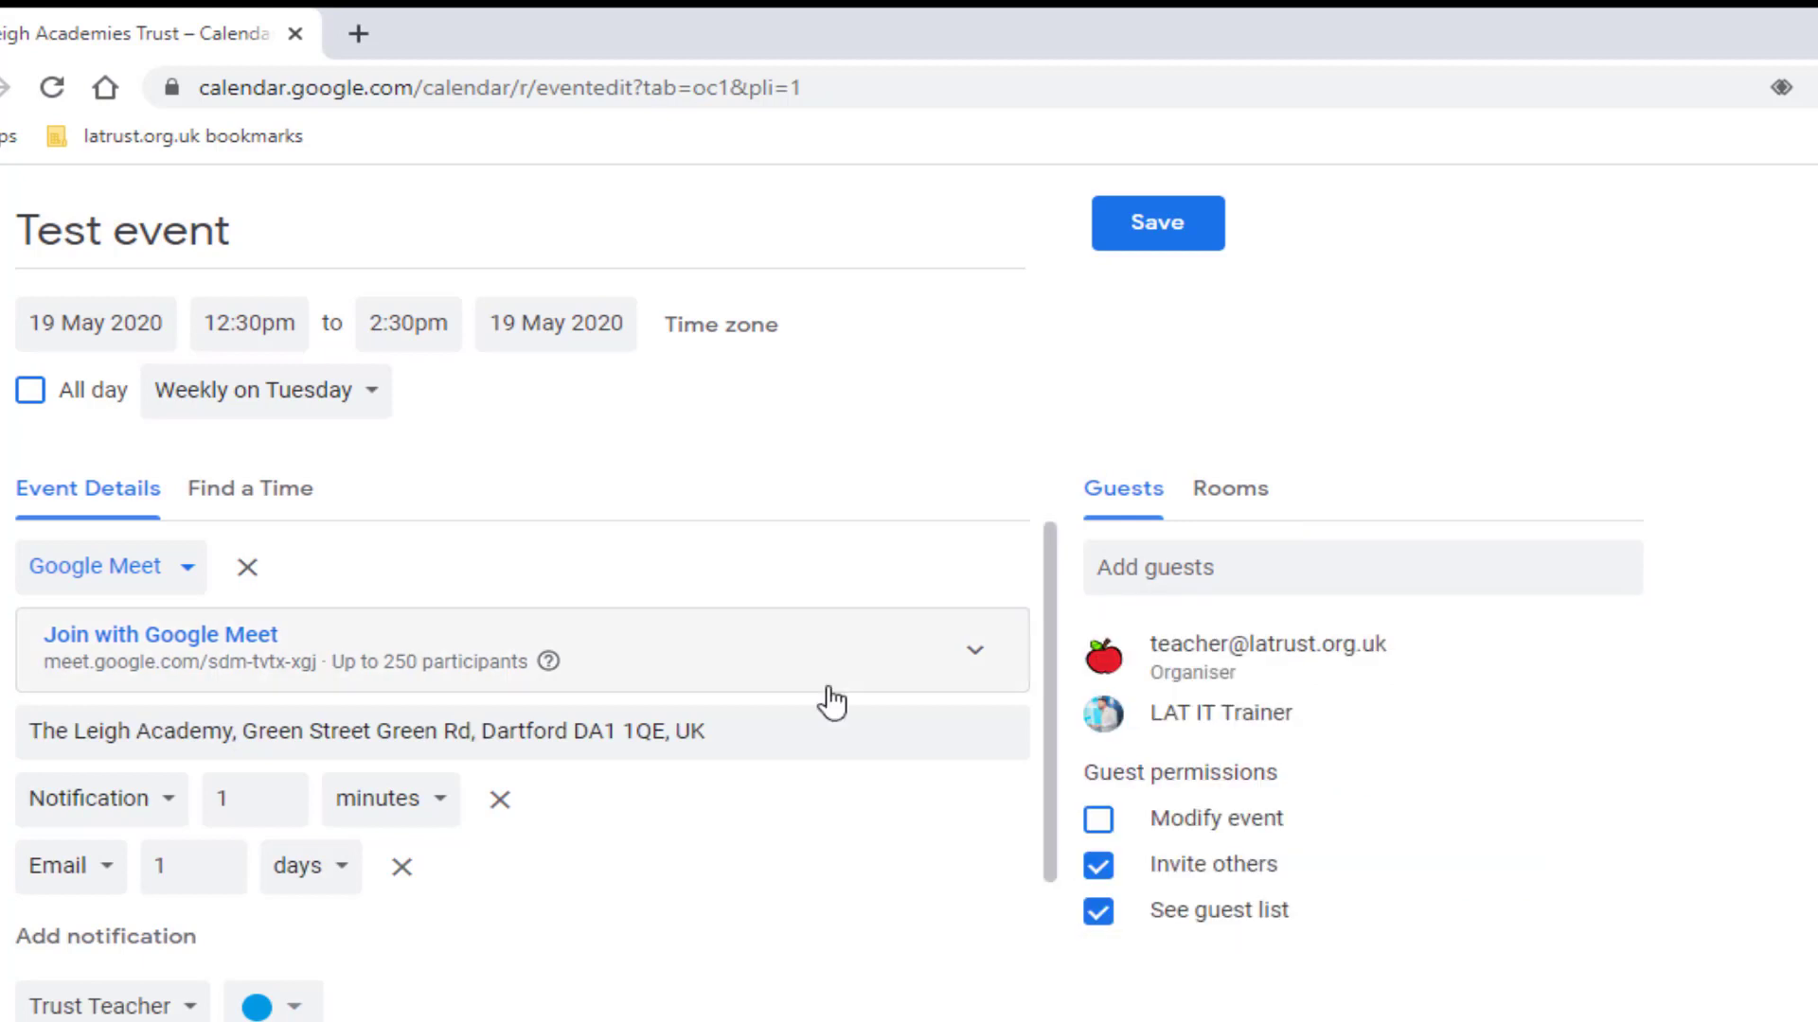
- Save Test event, send the guest invitations and share the attached document
click(1162, 236)
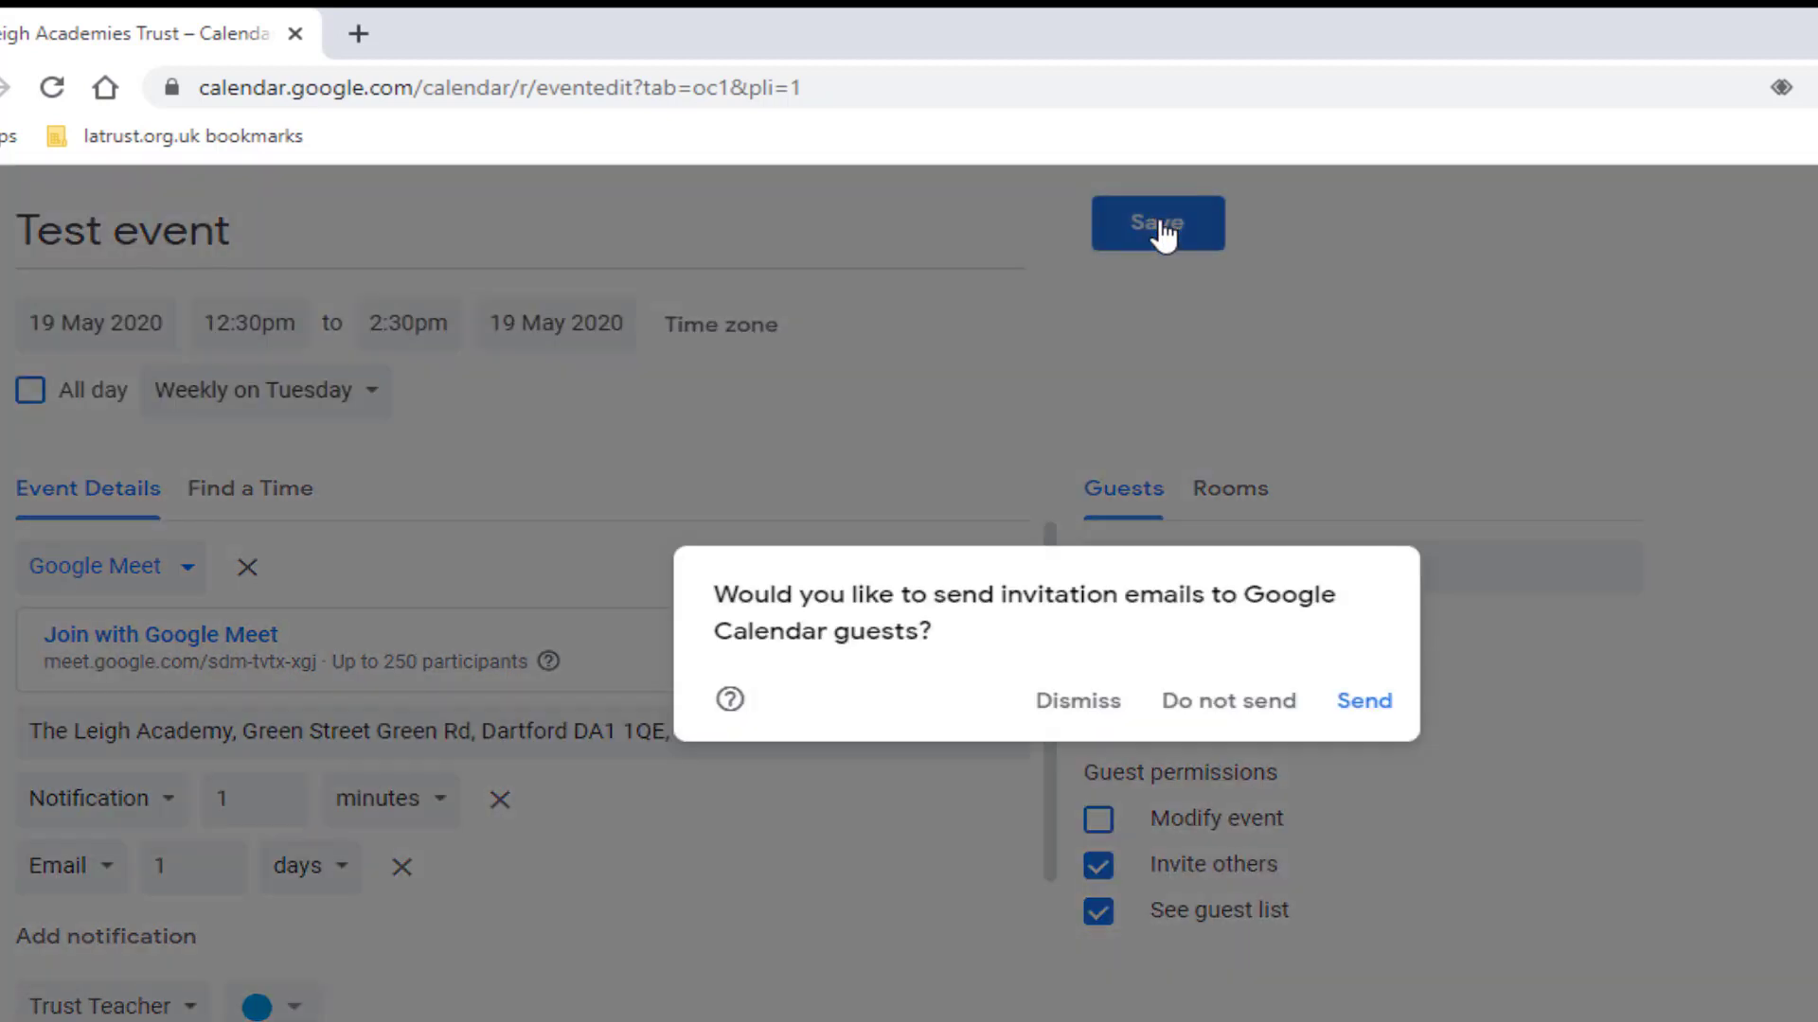
click(1363, 705)
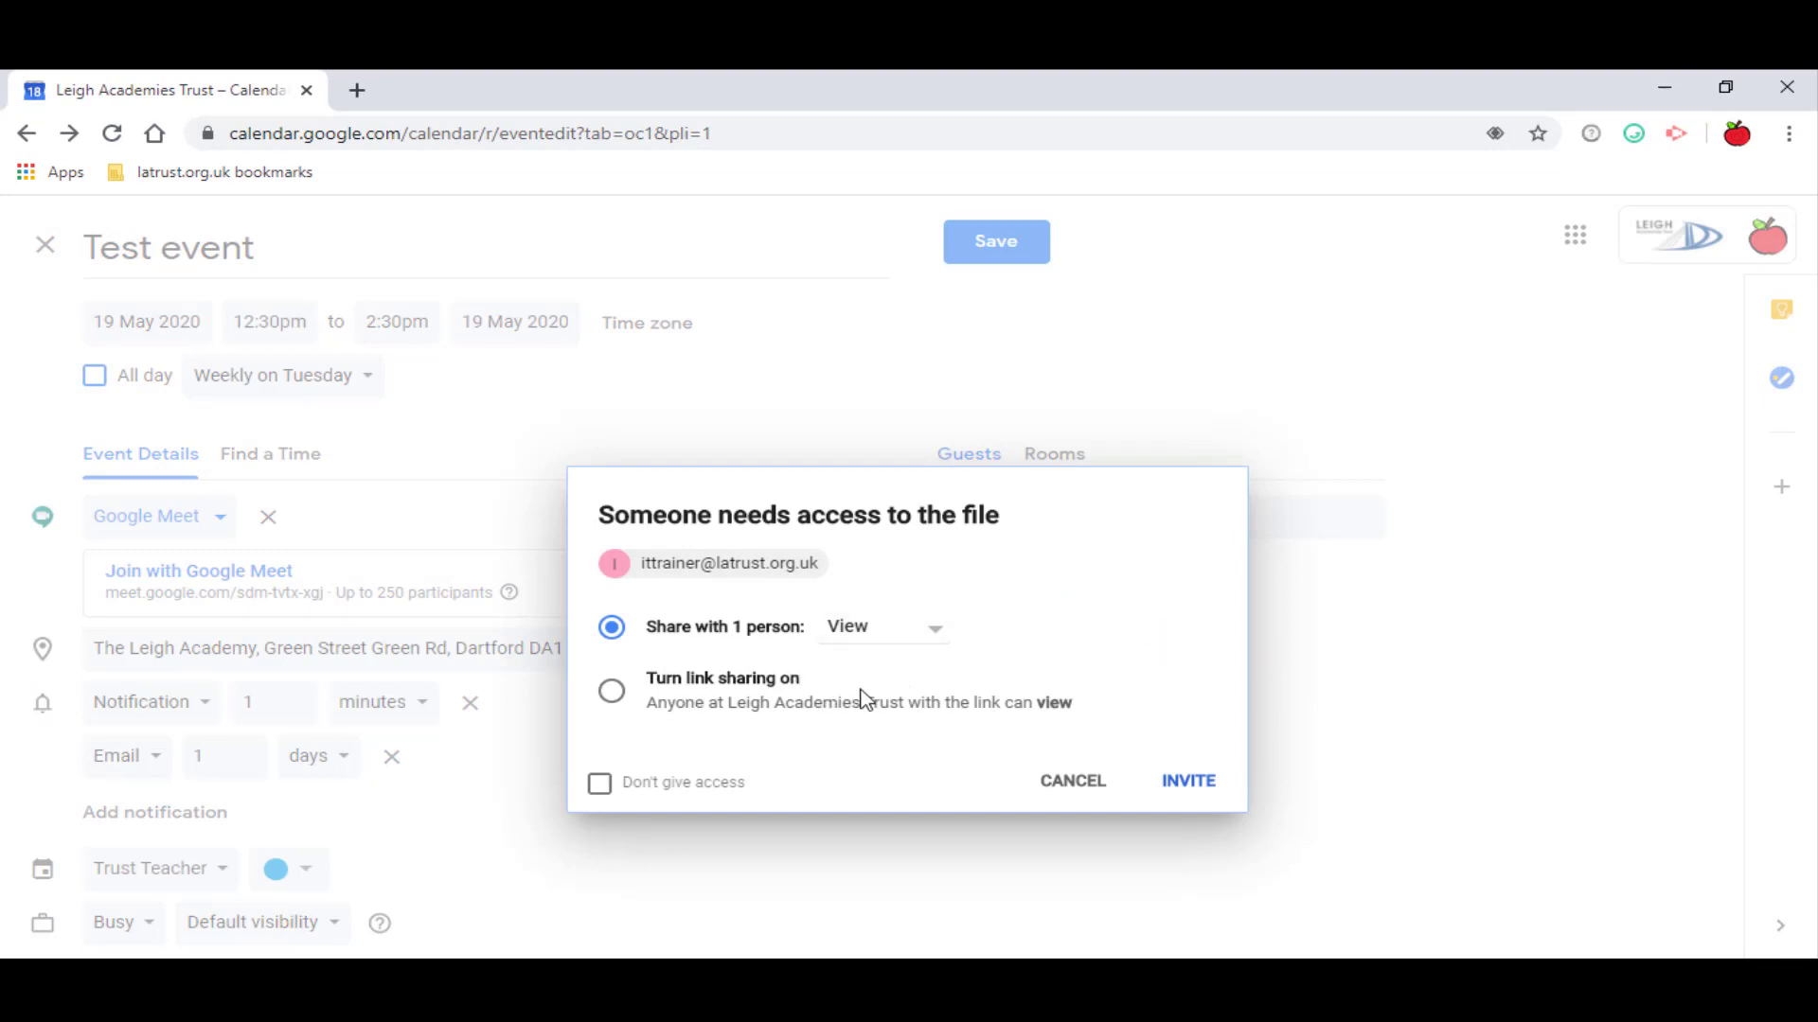
click(1185, 790)
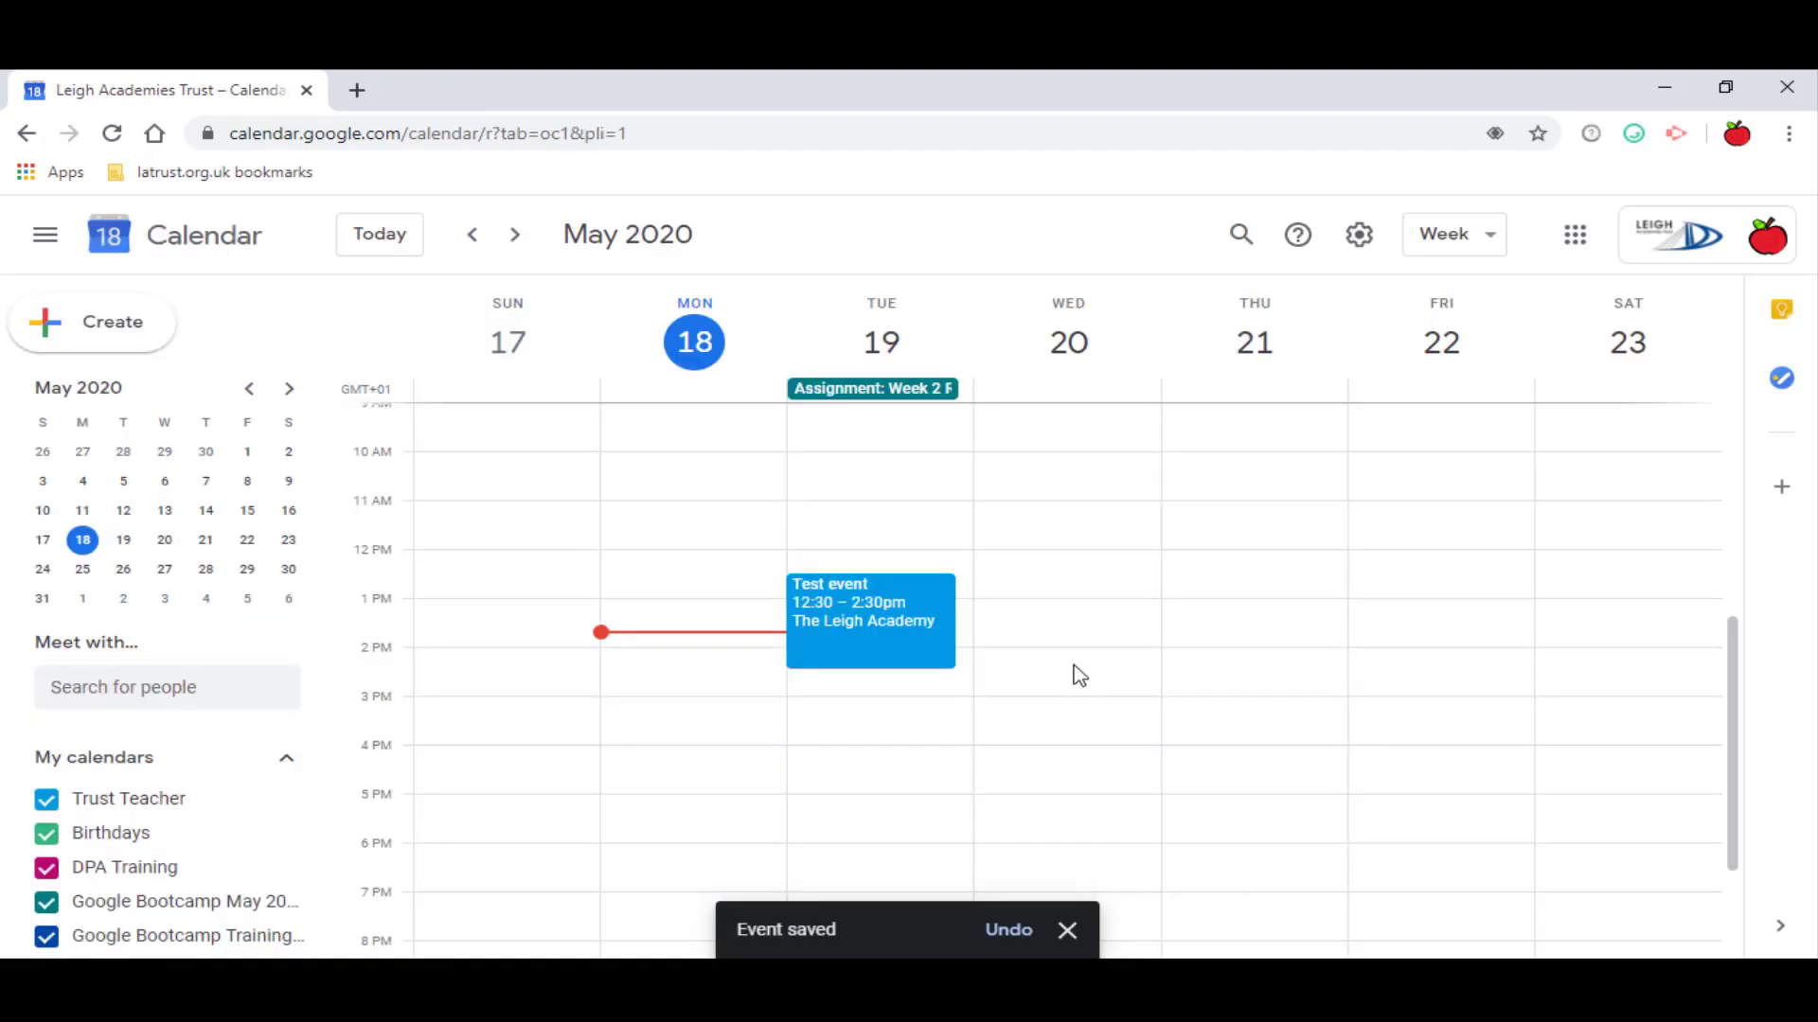
- Open the Test event block on Tuesday 19 May in week view to see its details
click(854, 652)
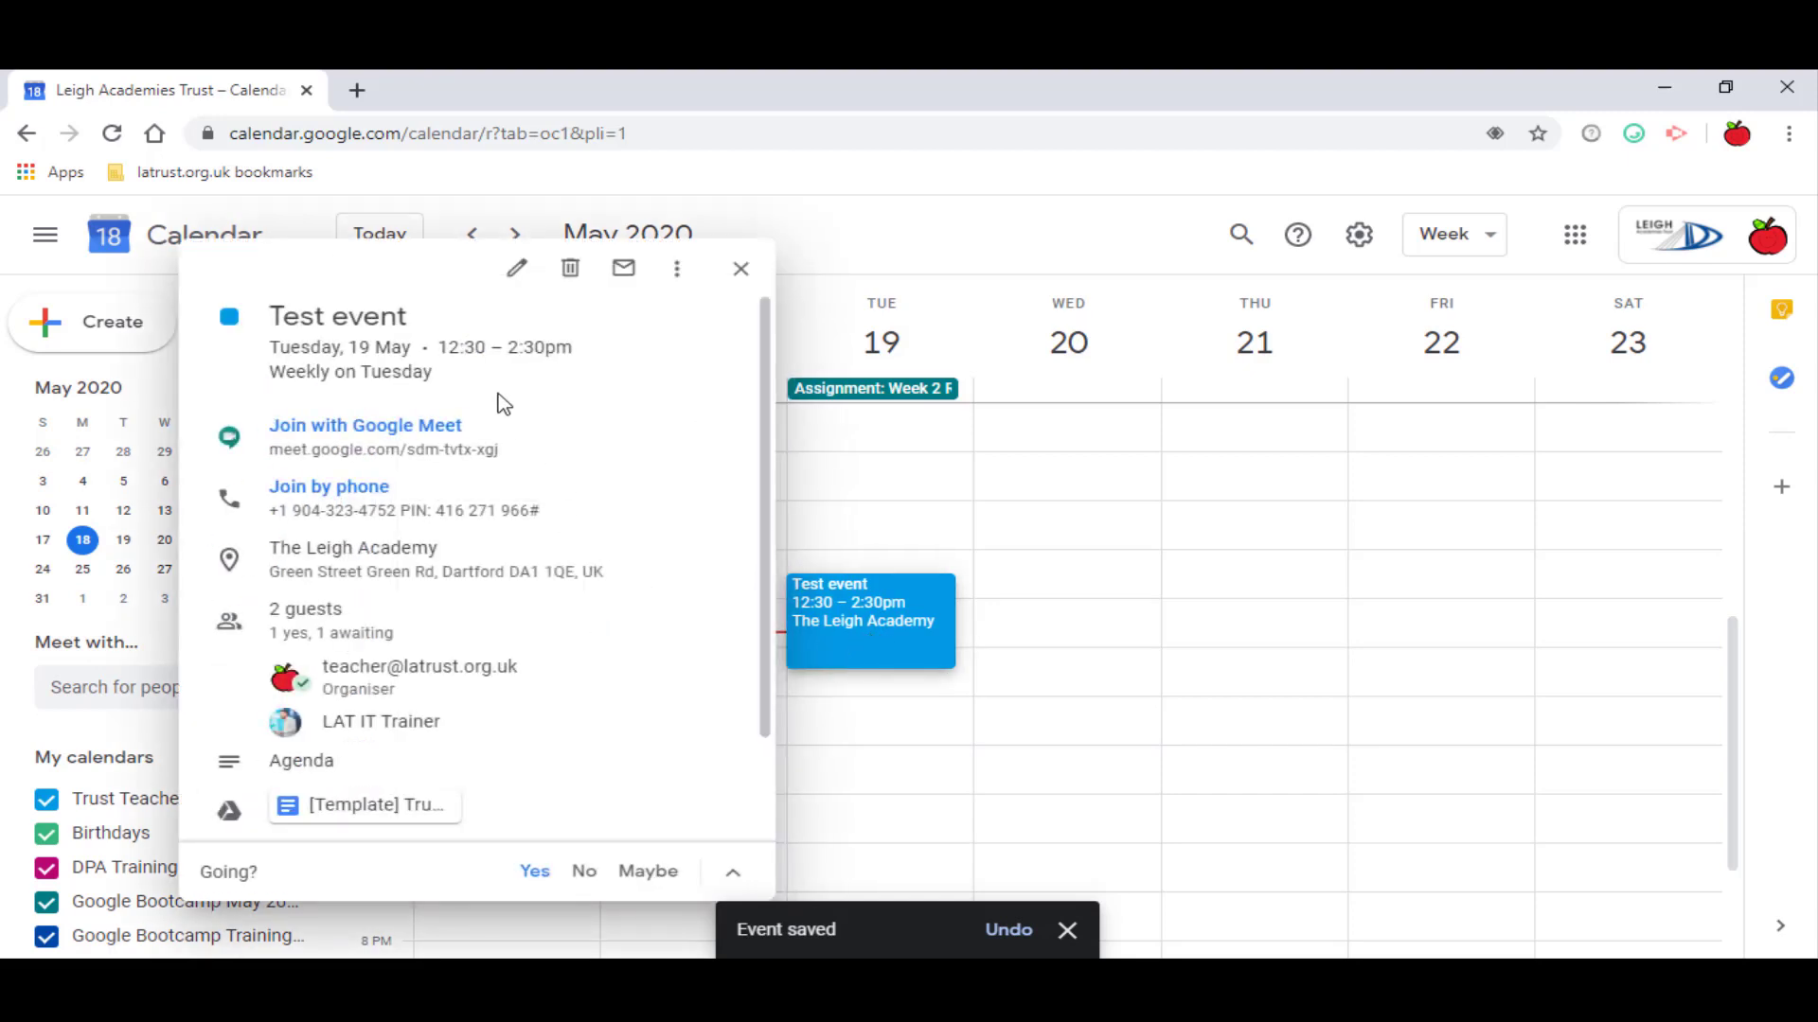